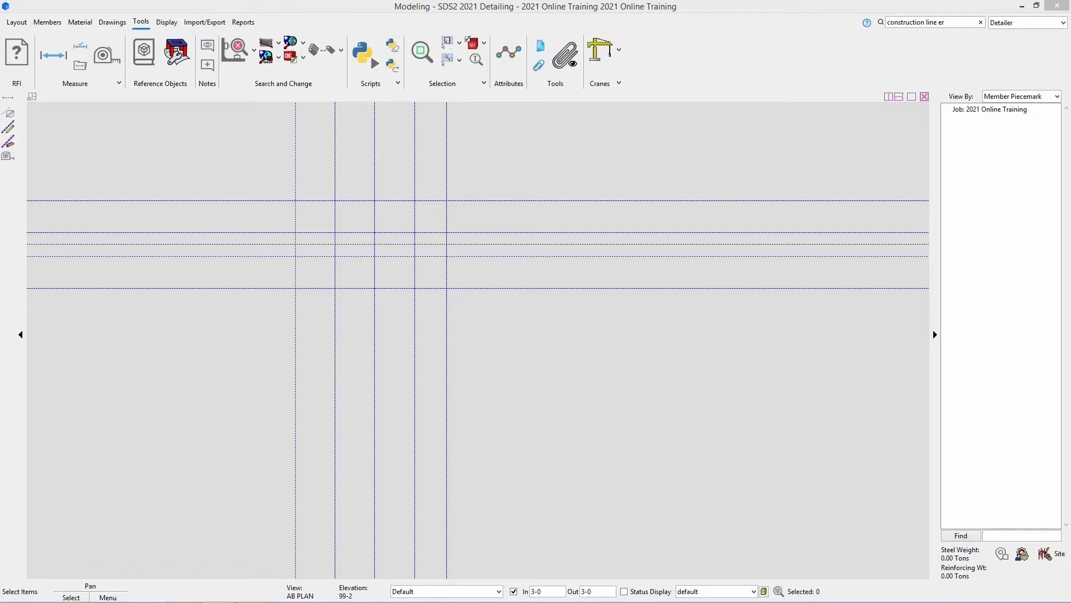
# - Start an erection view along the lowest horizontal construction line, spanning its intersections with the leftmost and rightmost vertical lines
pyautogui.click(16, 22)
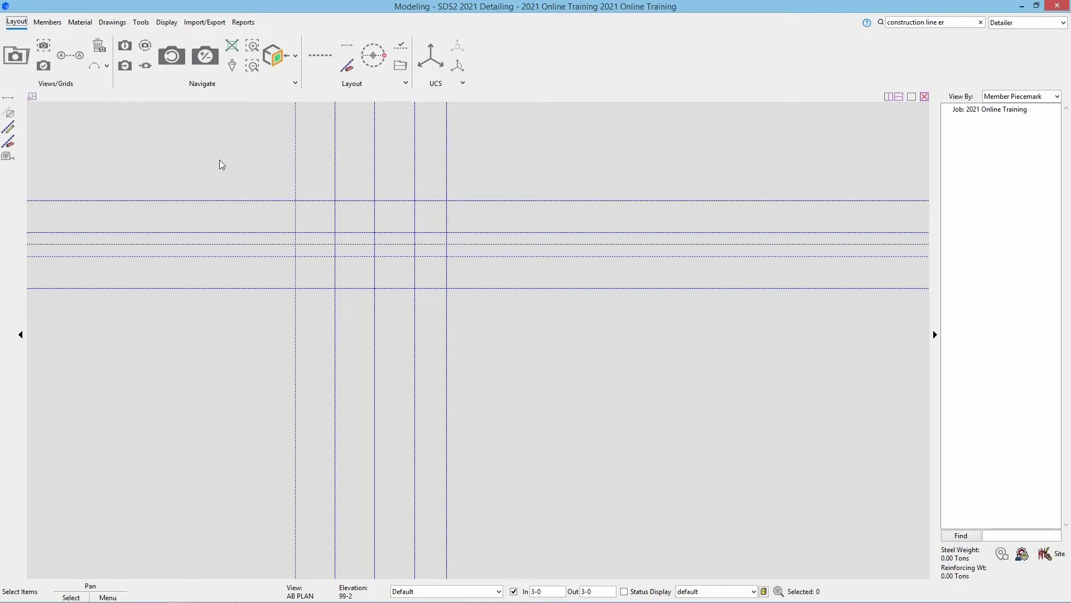
pyautogui.click(69, 42)
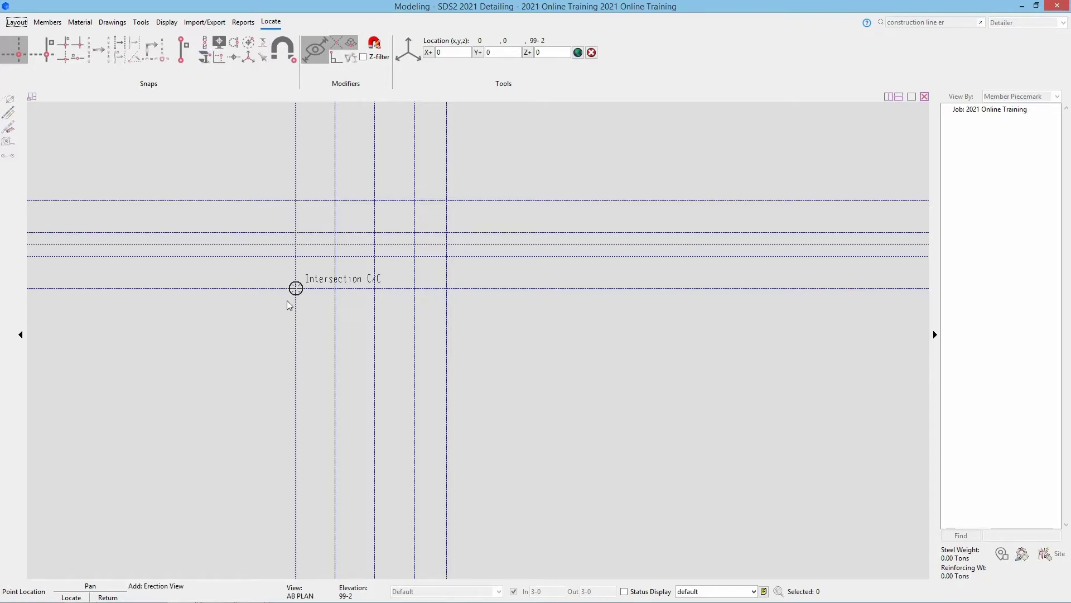
pyautogui.click(296, 288)
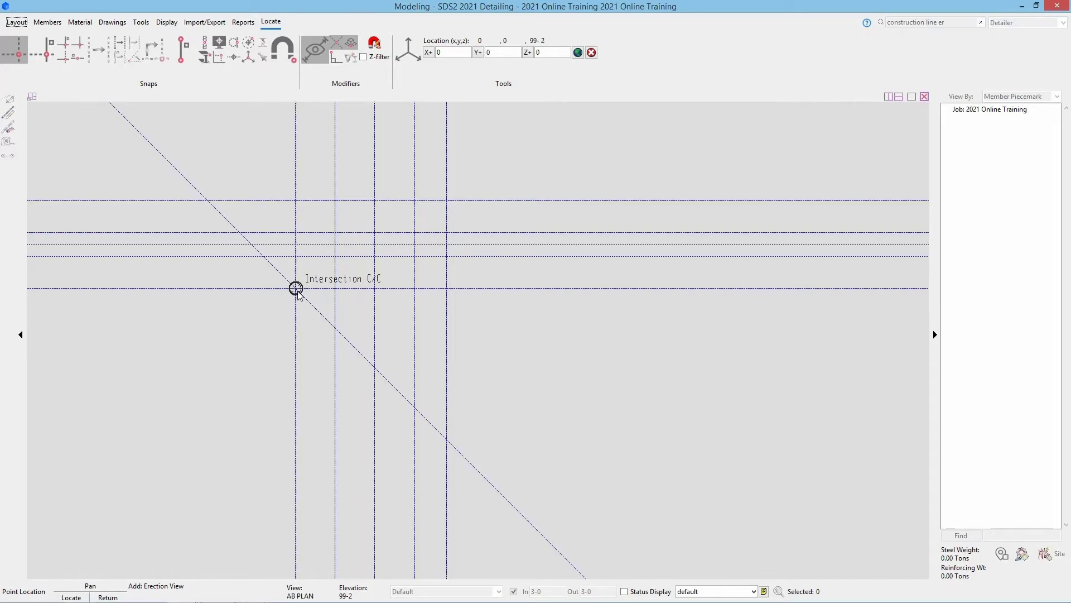
pyautogui.click(295, 288)
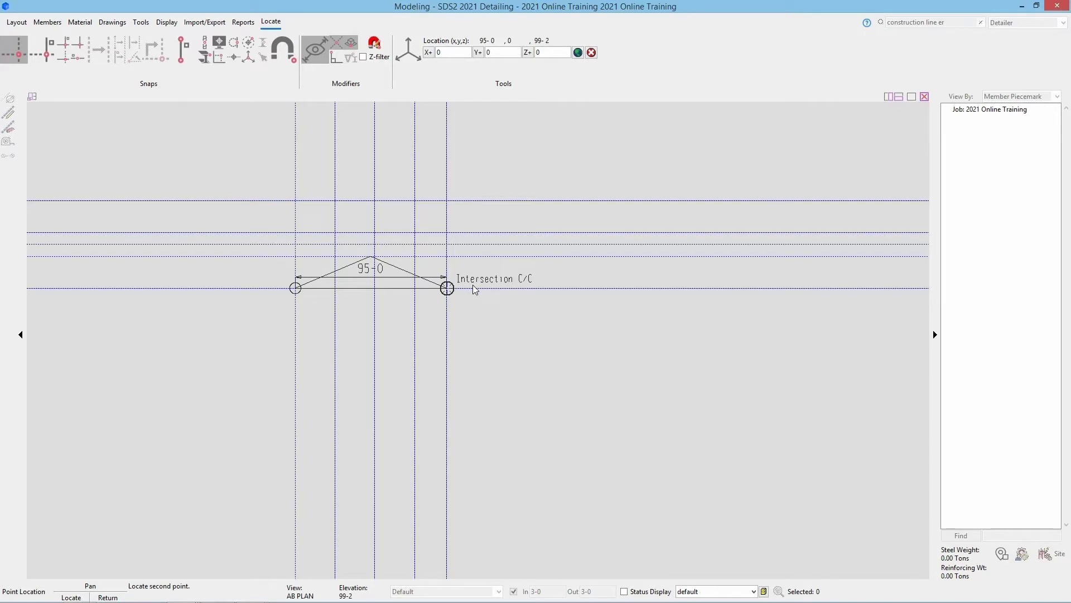
pyautogui.click(473, 285)
pyautogui.click(446, 287)
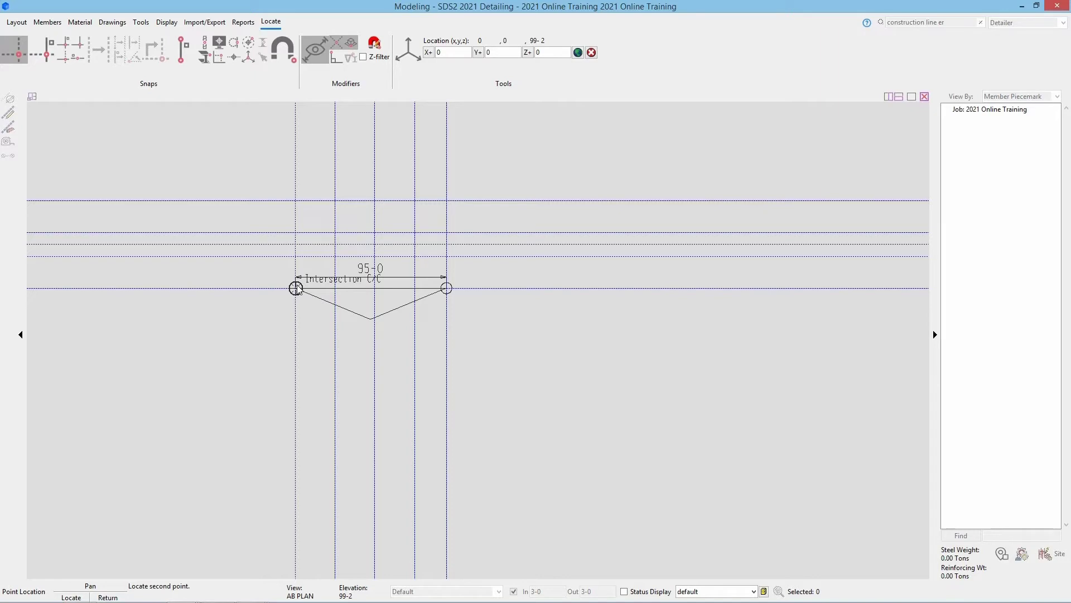
pyautogui.click(294, 287)
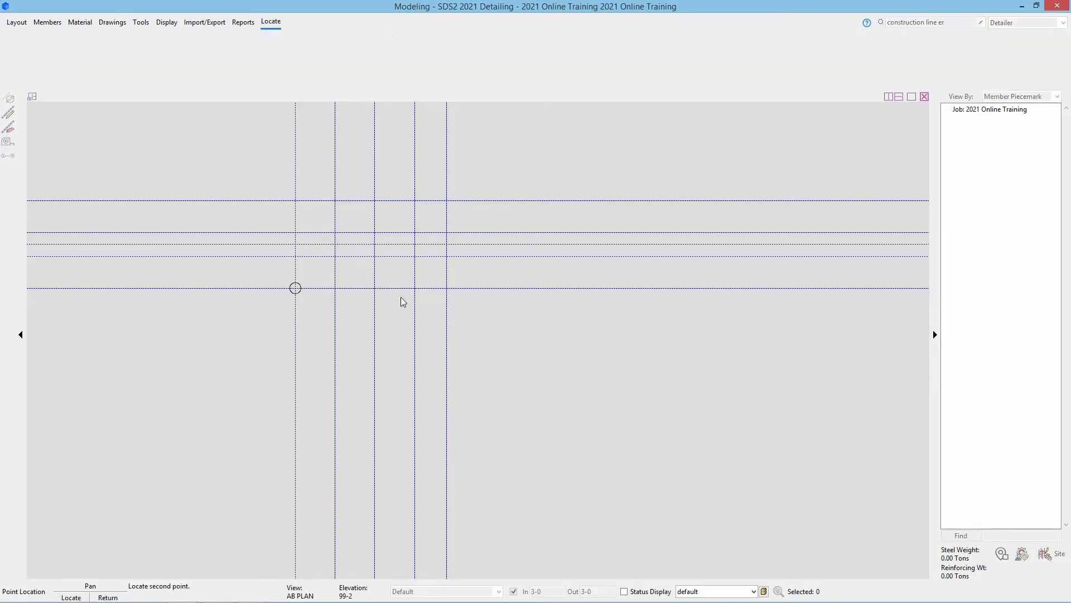
pyautogui.click(444, 300)
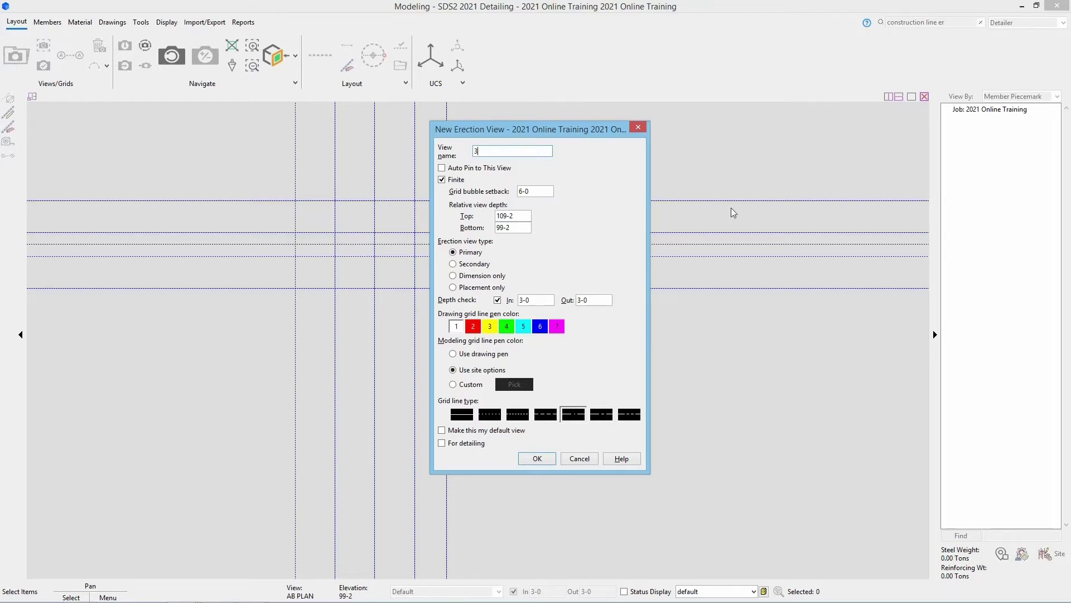
# - Create the erection view with name 3, top depth 130-0, bottom depth 90-0 and For detailing enabled
pyautogui.click(524, 216)
pyautogui.write('130-0')
pyautogui.click(505, 229)
pyautogui.moveTo(505, 230); pyautogui.dragTo(463, 232)
pyautogui.write('90-0')
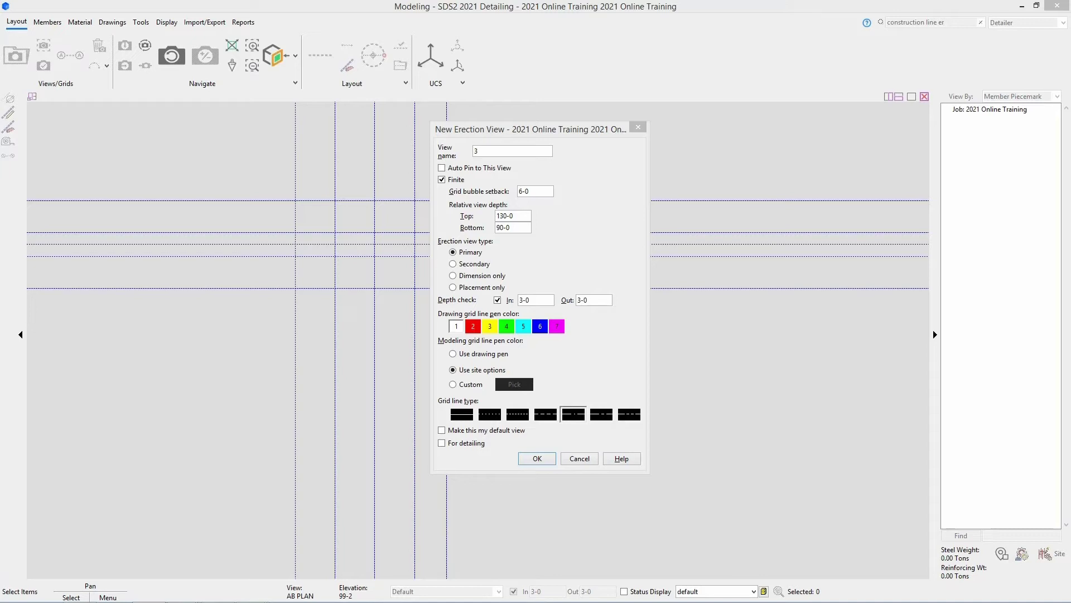
pyautogui.click(483, 445)
pyautogui.click(542, 453)
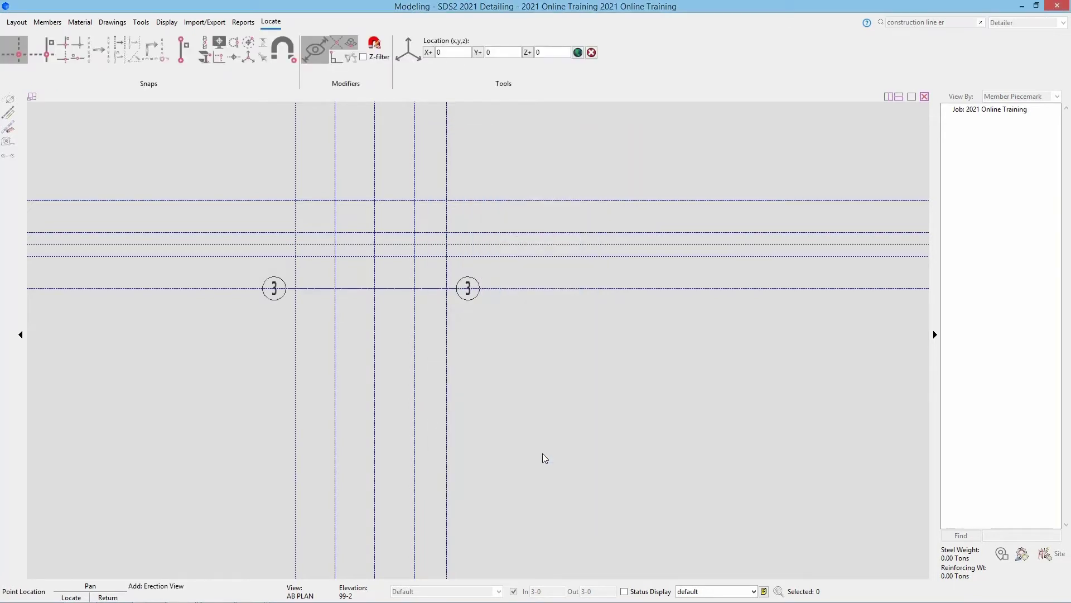
# - Add erection view 2 parallel to grid line 3 at 27-6 from it, with For detailing enabled
pyautogui.scroll(4, 317, 259)
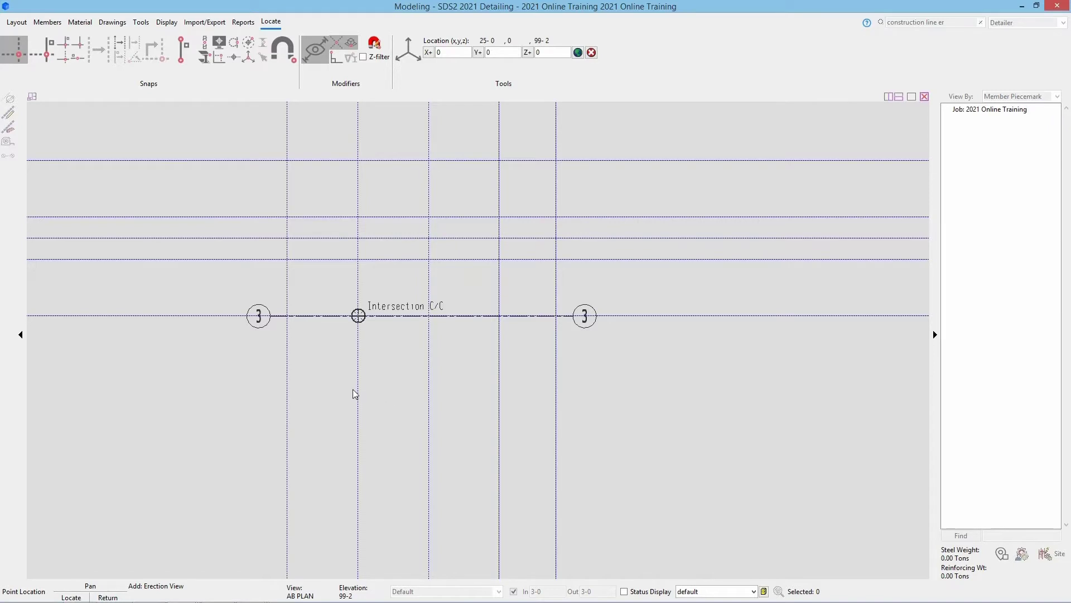
pyautogui.click(119, 48)
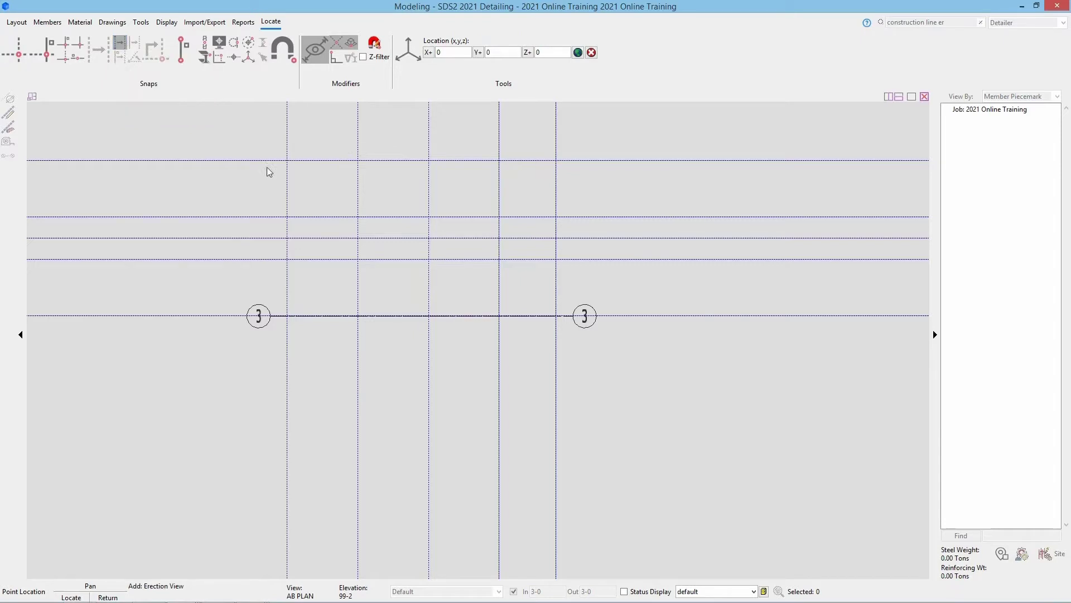
pyautogui.click(371, 316)
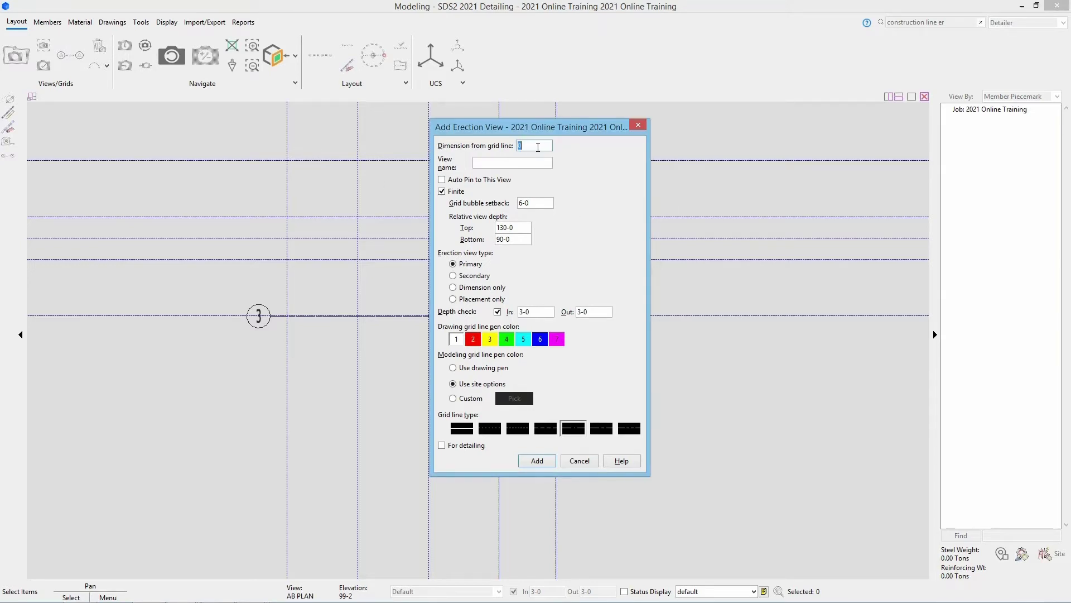
pyautogui.write('27-6')
pyautogui.click(489, 162)
pyautogui.write('2')
pyautogui.click(462, 445)
pyautogui.click(538, 460)
# - Add erection view 1 a further 27-6 beyond grid line 2, for detailing, and finish the parallel set
pyautogui.doubleClick(490, 162)
pyautogui.write('1')
pyautogui.click(461, 449)
pyautogui.click(536, 460)
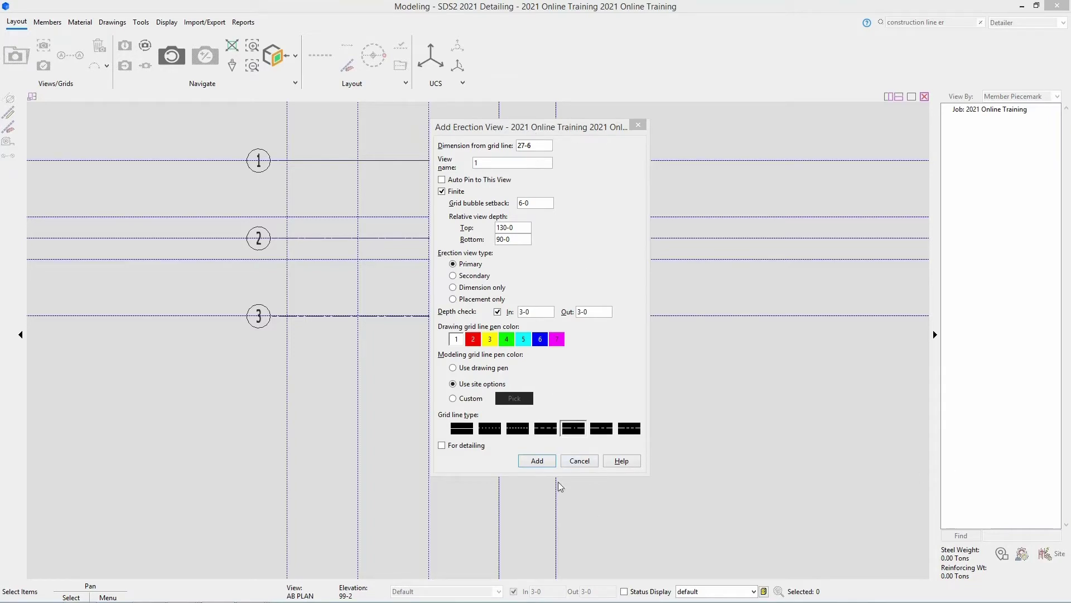
pyautogui.click(588, 461)
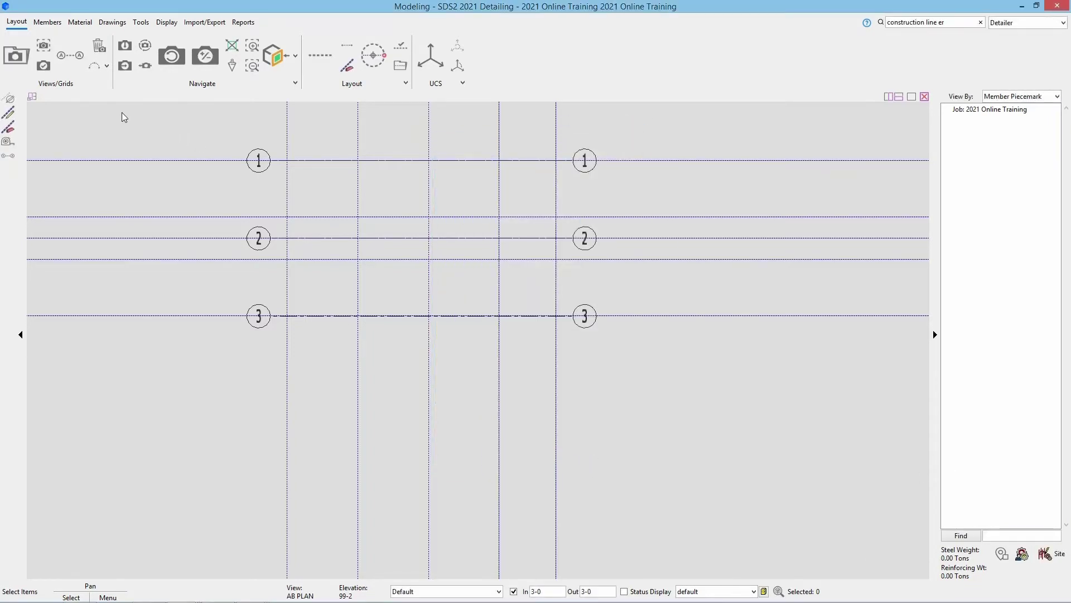
# - Start an erection view along the leftmost vertical construction line, from its intersection with grid 3 up to grid 1
pyautogui.click(69, 60)
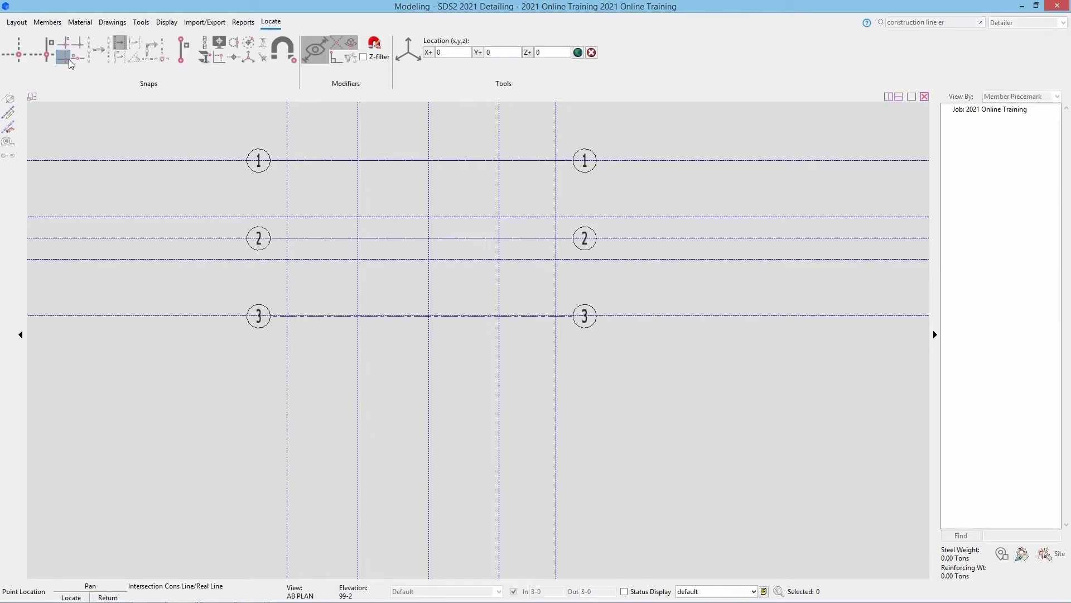
pyautogui.click(20, 57)
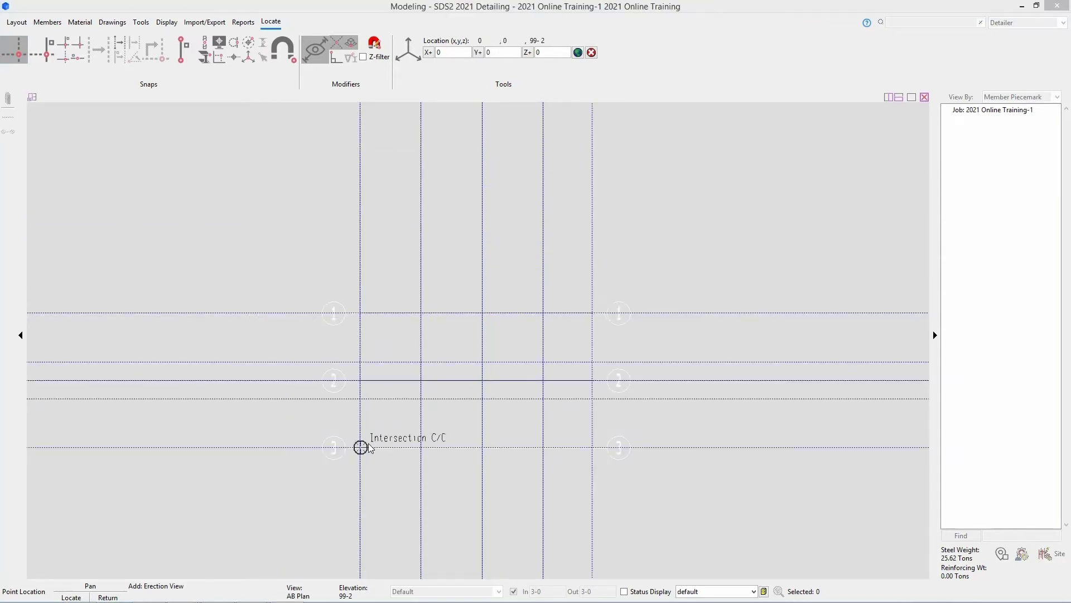
pyautogui.click(369, 443)
pyautogui.click(367, 321)
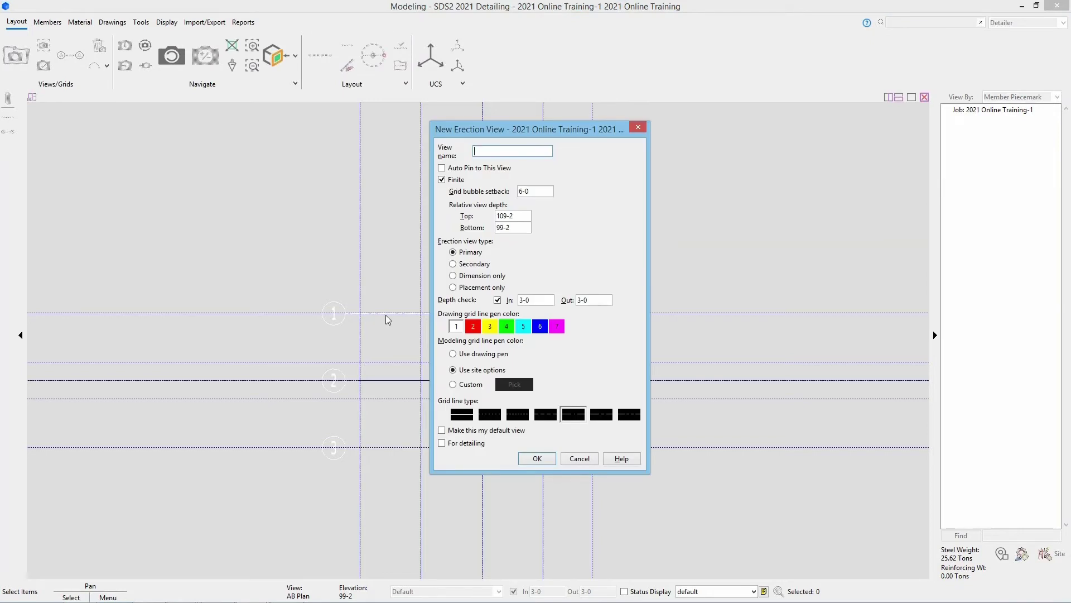
# - Create the vertical erection view with name A, bottom depth 90-0, top depth 130-0 and For detailing enabled
pyautogui.write('A')
pyautogui.doubleClick(519, 230)
pyautogui.write('90')
pyautogui.hotkey('shift', 'Tab')
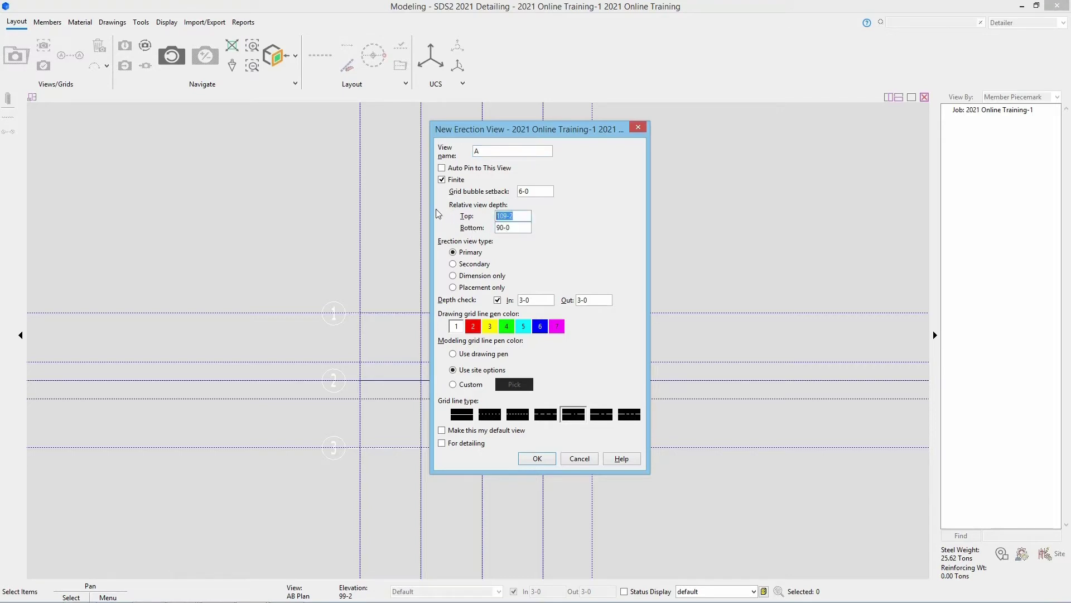
pyautogui.write('130-0')
pyautogui.click(473, 448)
pyautogui.click(537, 459)
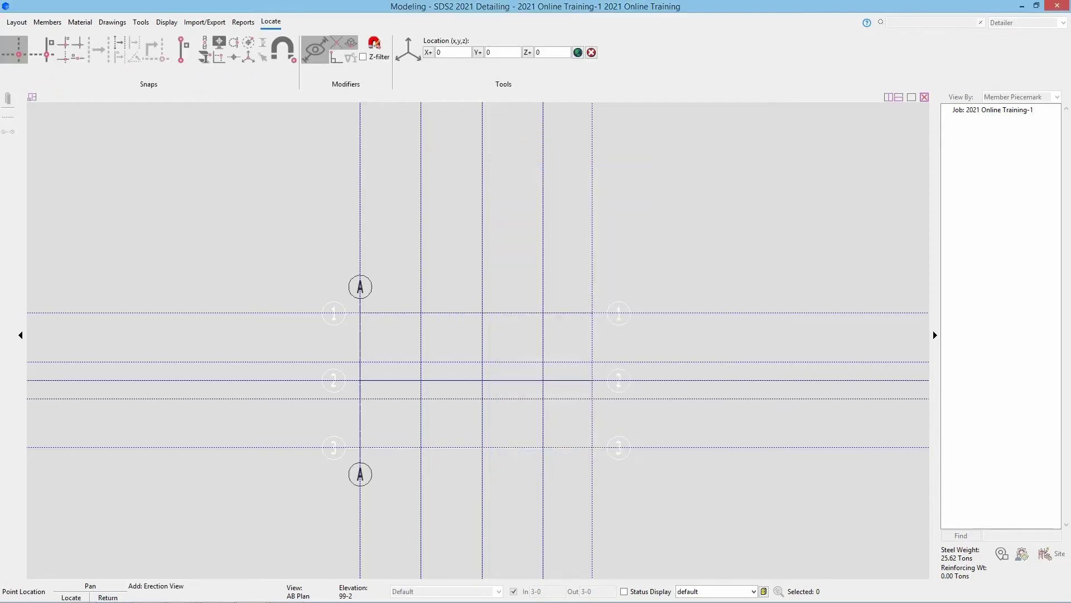
# - Add erection view B parallel to grid line A at 25-0 from it, with For detailing enabled
pyautogui.click(119, 44)
pyautogui.click(155, 146)
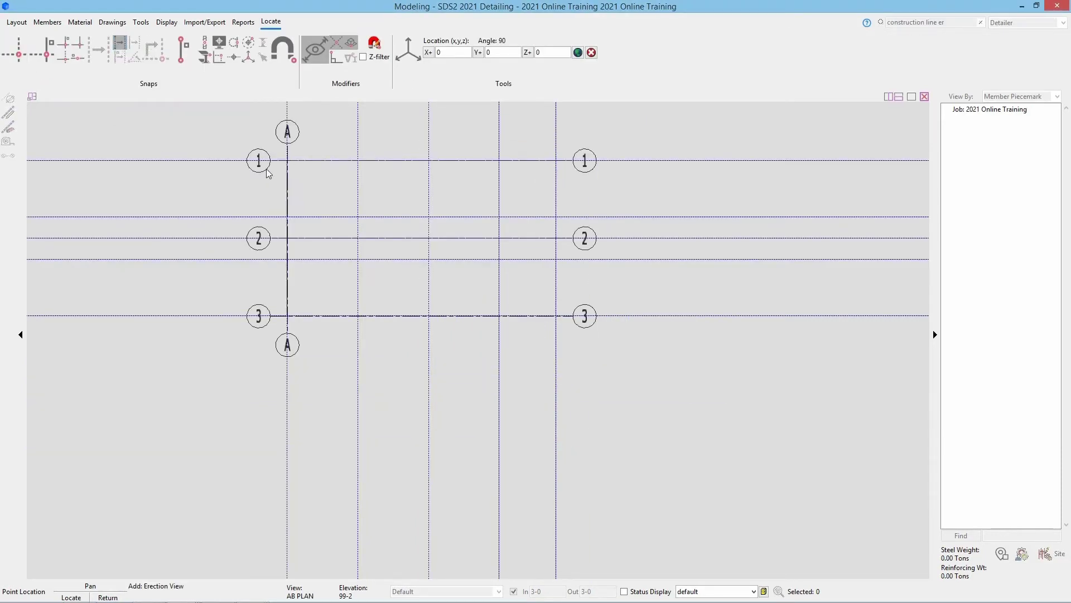
pyautogui.click(289, 187)
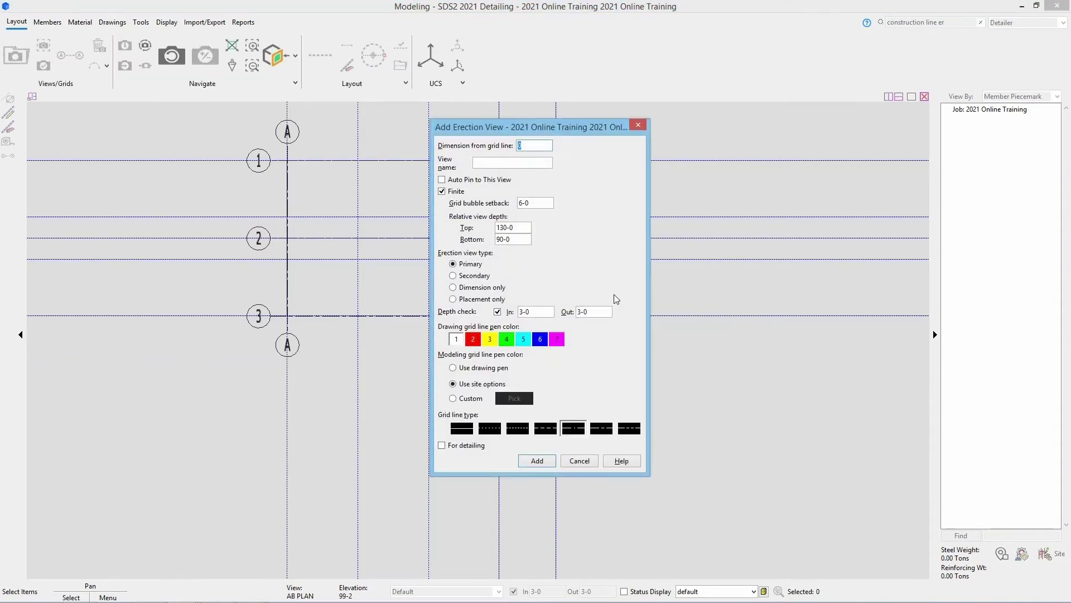
pyautogui.write('25-0')
pyautogui.click(497, 164)
pyautogui.write('B')
pyautogui.click(481, 447)
pyautogui.click(530, 461)
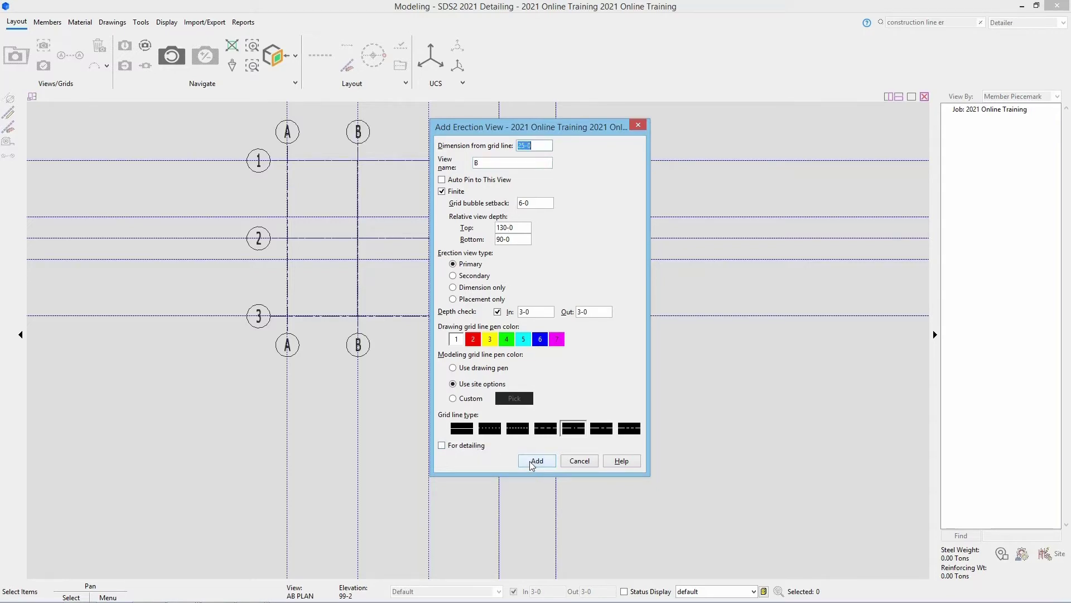
# - Add erection views C and D for detailing, each 25-0 beyond the preceding grid line
pyautogui.press('Tab')
pyautogui.write('C')
pyautogui.click(453, 446)
pyautogui.click(531, 462)
pyautogui.press('Tab')
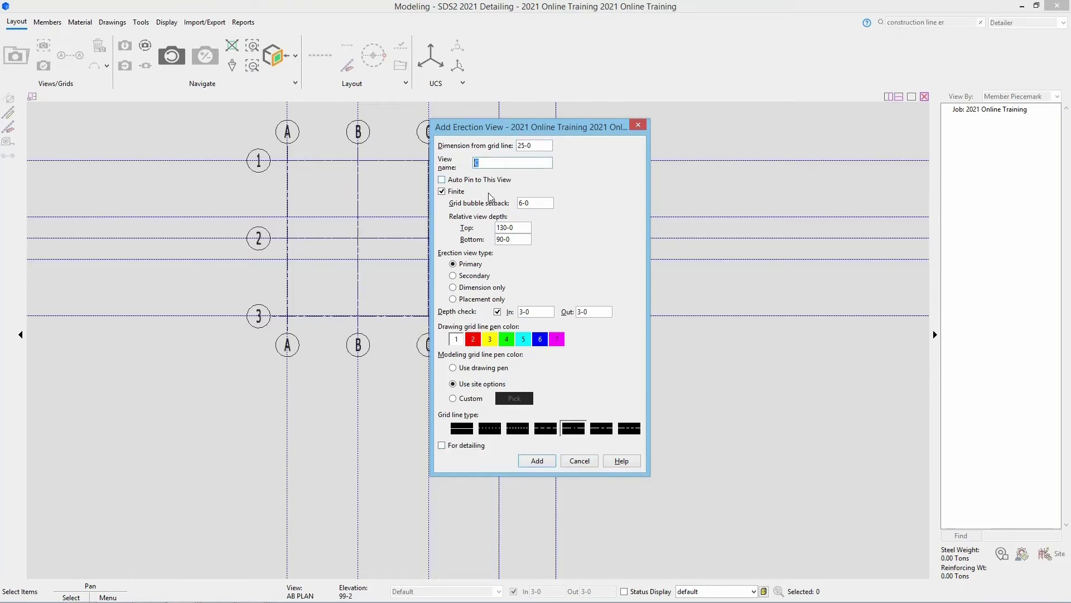
pyautogui.write('D')
pyautogui.click(442, 445)
pyautogui.click(537, 461)
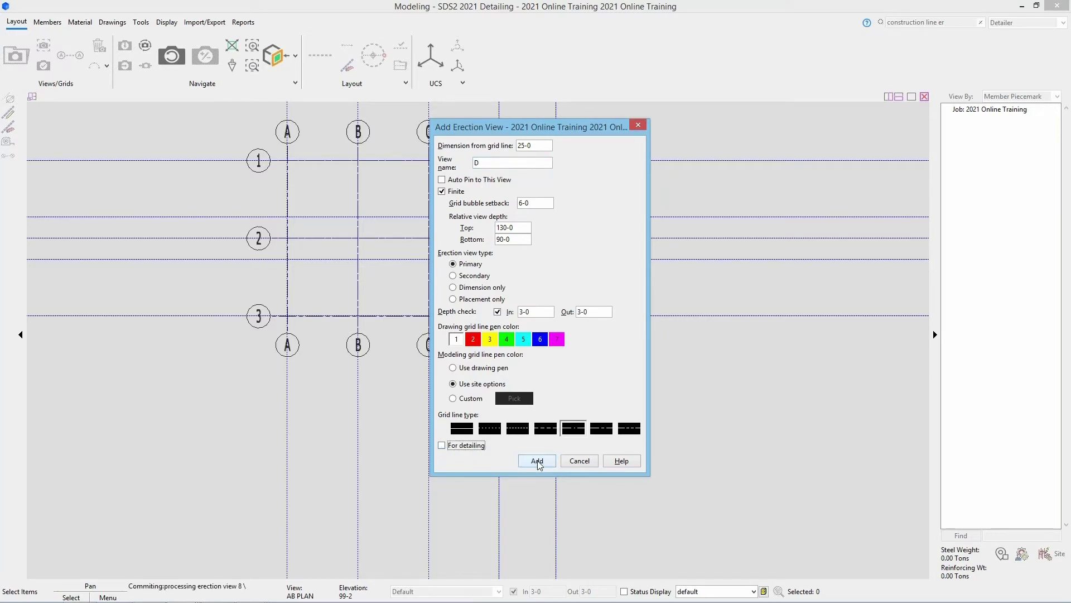
# - Add erection view E for detailing at 20-0 from grid line D and finish the lettered set
pyautogui.click(476, 162)
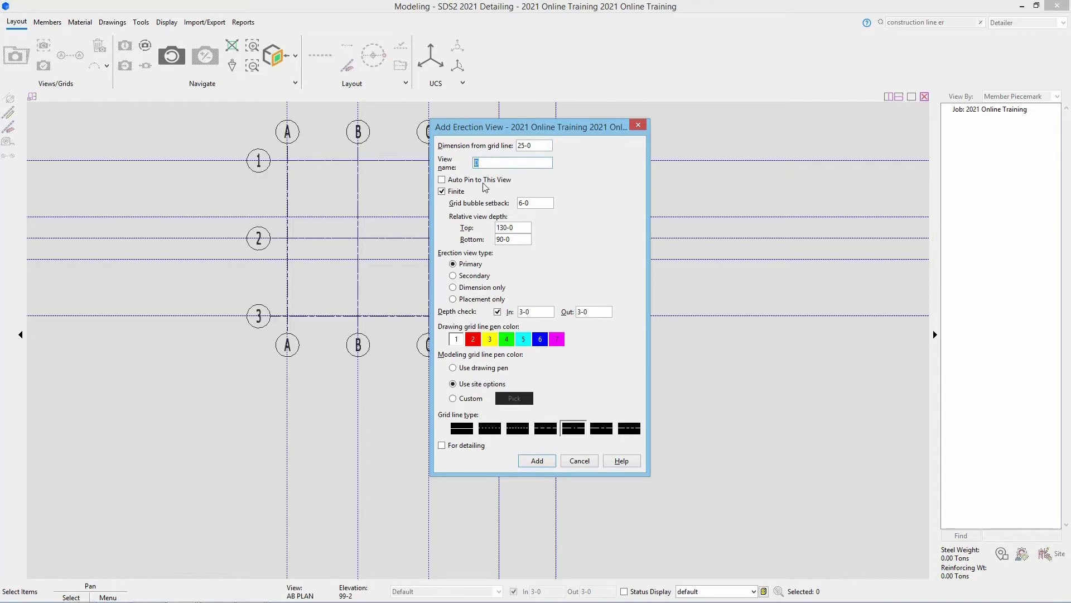
pyautogui.click(463, 445)
pyautogui.doubleClick(523, 144)
pyautogui.write('20-0')
pyautogui.hotkey('alt', 'f')
pyautogui.moveTo(536, 127); pyautogui.dragTo(755, 106)
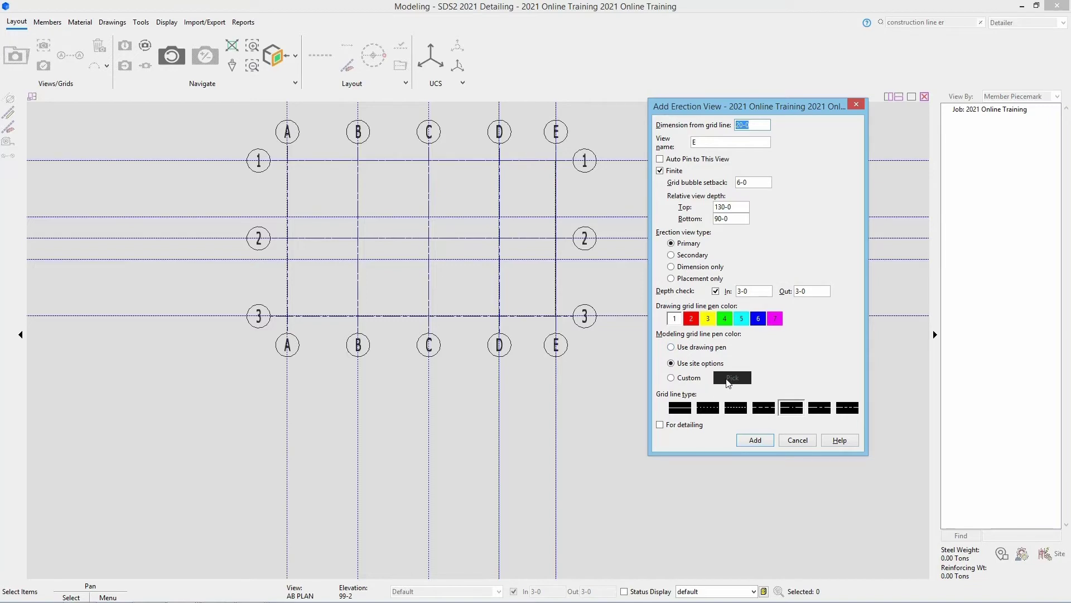
pyautogui.click(798, 440)
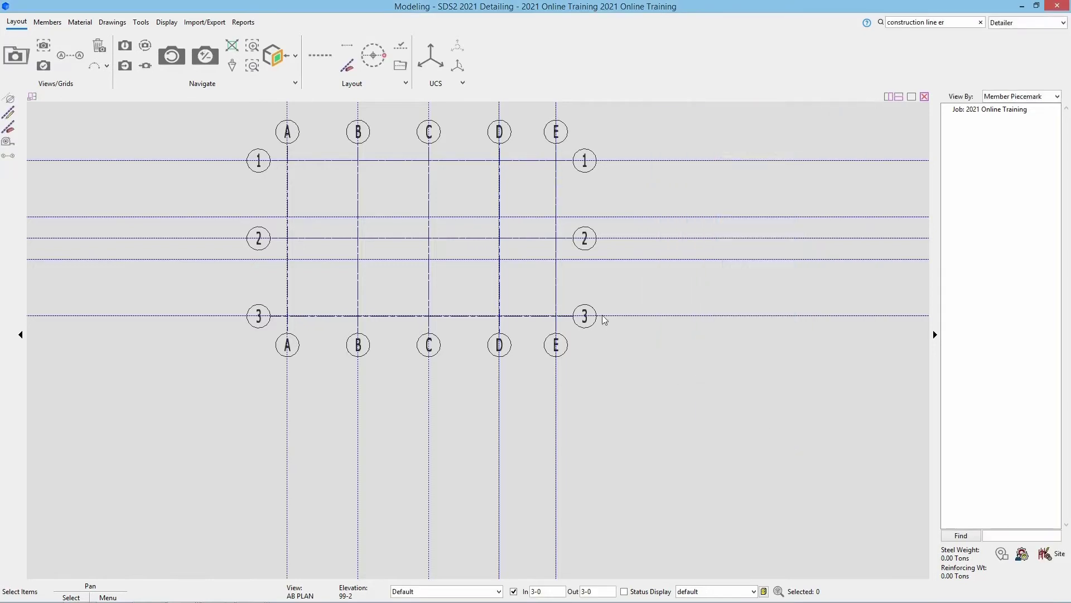
# - Start an erection view on the construction line just above grid 2, running from grid C to grid E
pyautogui.click(65, 58)
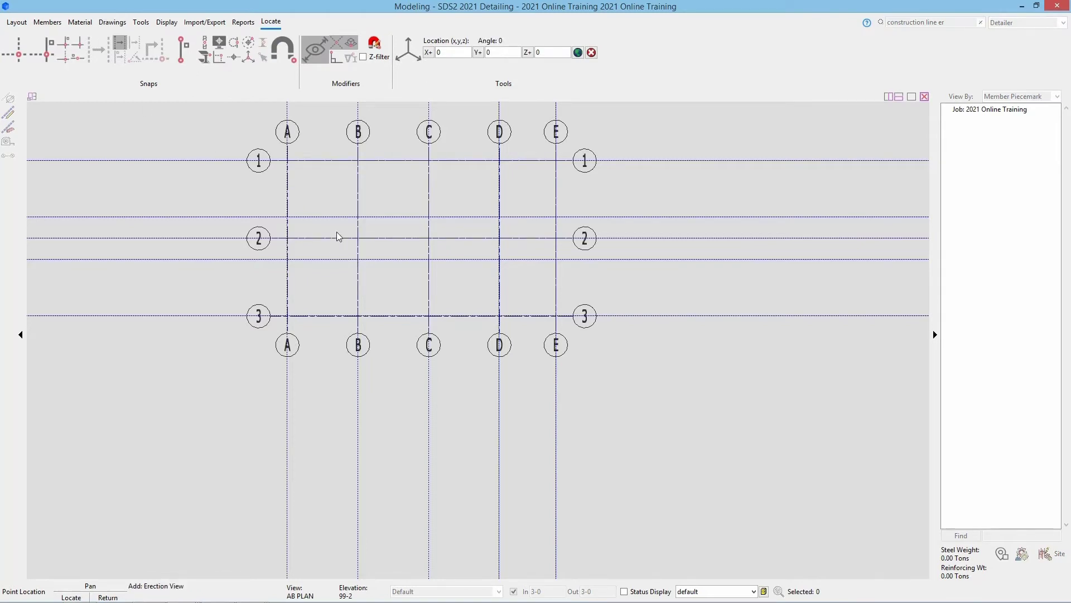
pyautogui.click(16, 54)
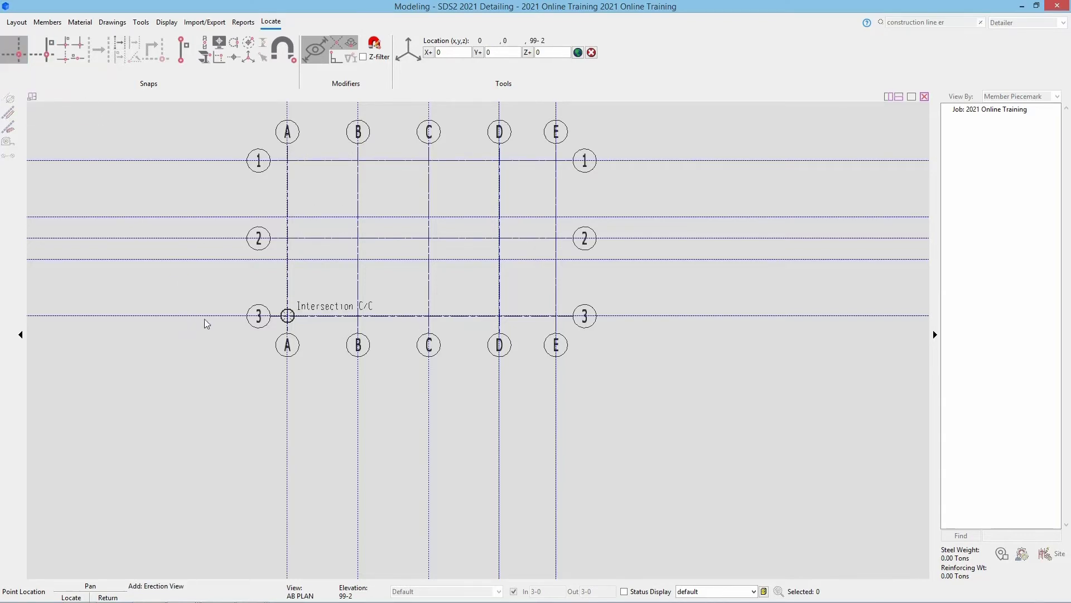
pyautogui.click(428, 223)
pyautogui.click(573, 224)
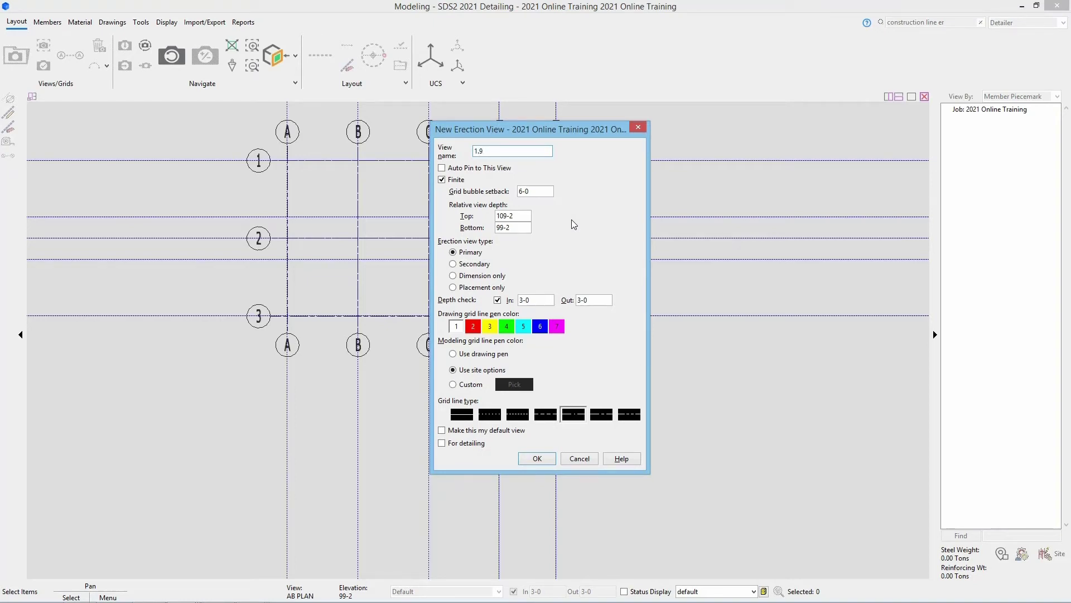
# - Create the partial erection view with name 1.9, bottom depth 90-0, top depth 130-0 and For detailing enabled
pyautogui.doubleClick(529, 228)
pyautogui.write('90-0')
pyautogui.doubleClick(523, 215)
pyautogui.write('130-')
pyautogui.click(446, 444)
pyautogui.click(535, 458)
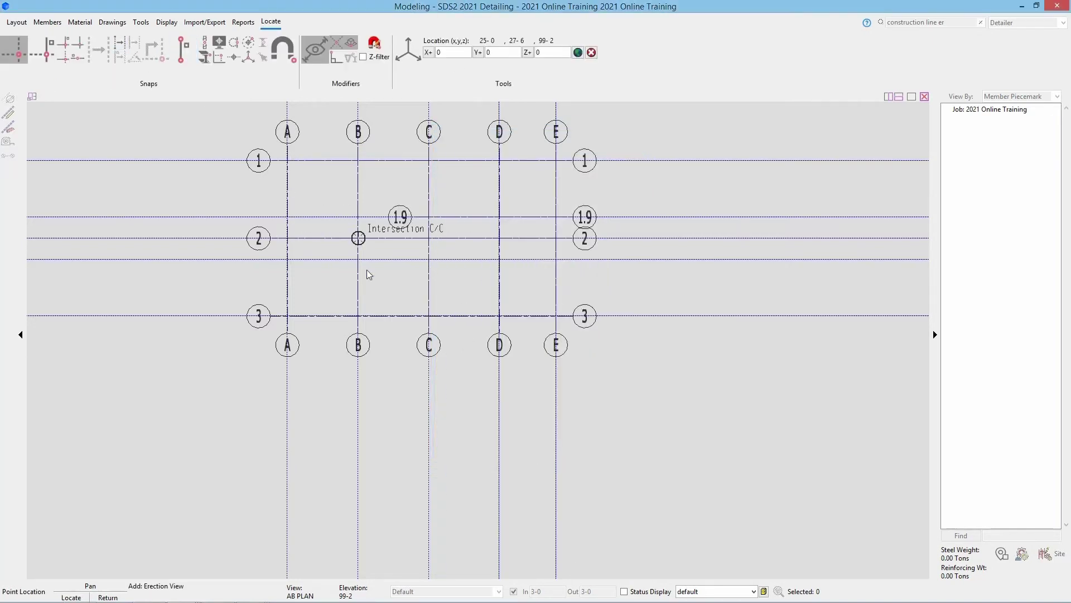
# - Add erection view 2.1 for detailing along the construction line just below grid 2, from grid C to grid E
pyautogui.click(423, 263)
pyautogui.click(554, 264)
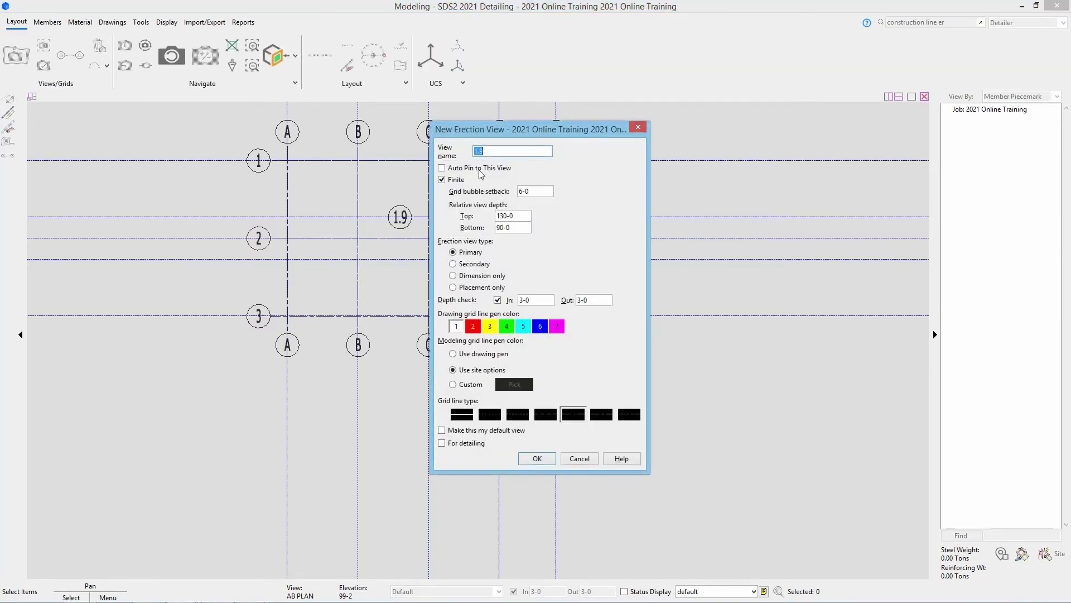
pyautogui.write('2.1')
pyautogui.click(473, 444)
pyautogui.click(537, 459)
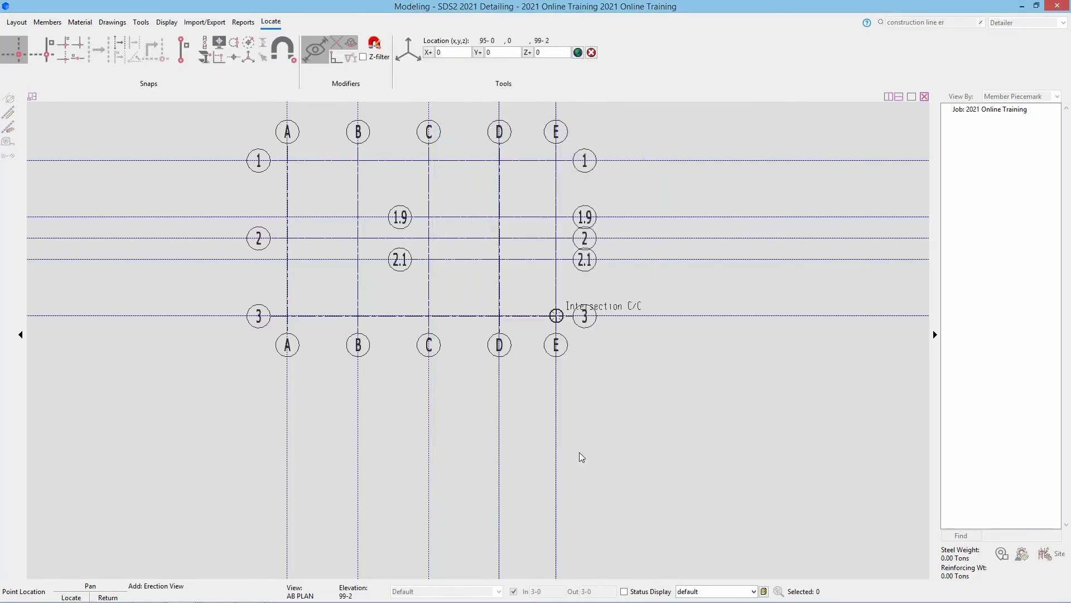
pyautogui.rightClick(545, 435)
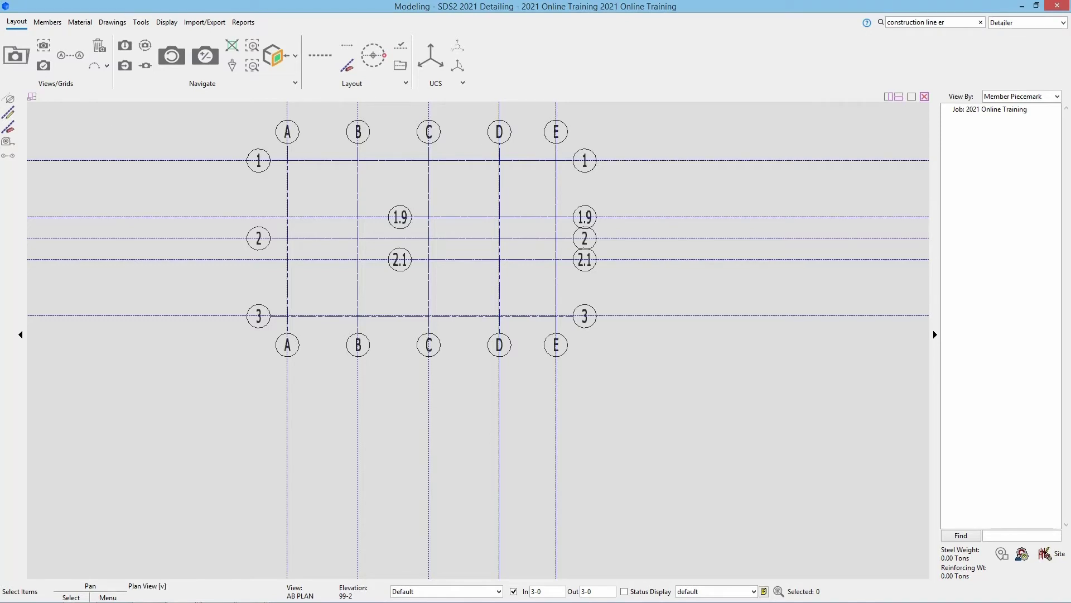
# - Add an erection view named B.1 over grid B, running from grid 3 to grid 1
pyautogui.click(8, 113)
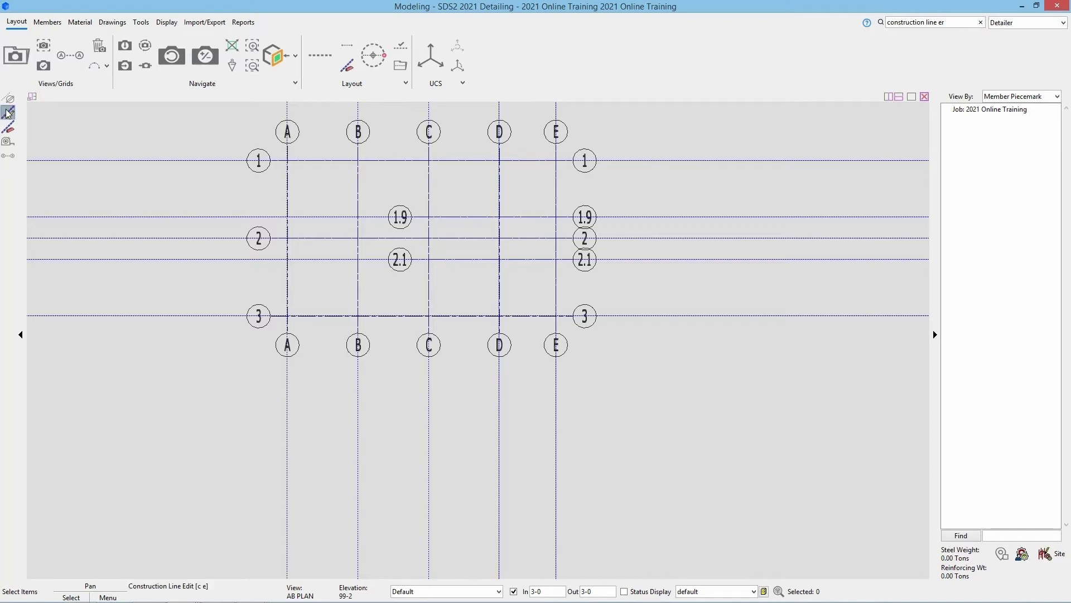
pyautogui.click(16, 156)
pyautogui.click(358, 315)
pyautogui.click(363, 157)
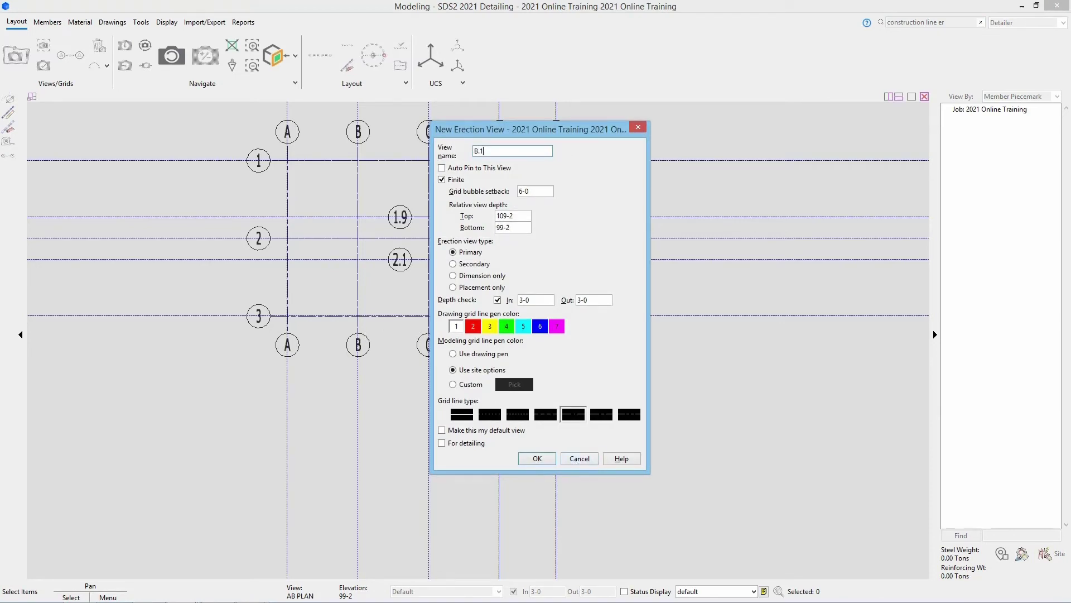
pyautogui.click(551, 463)
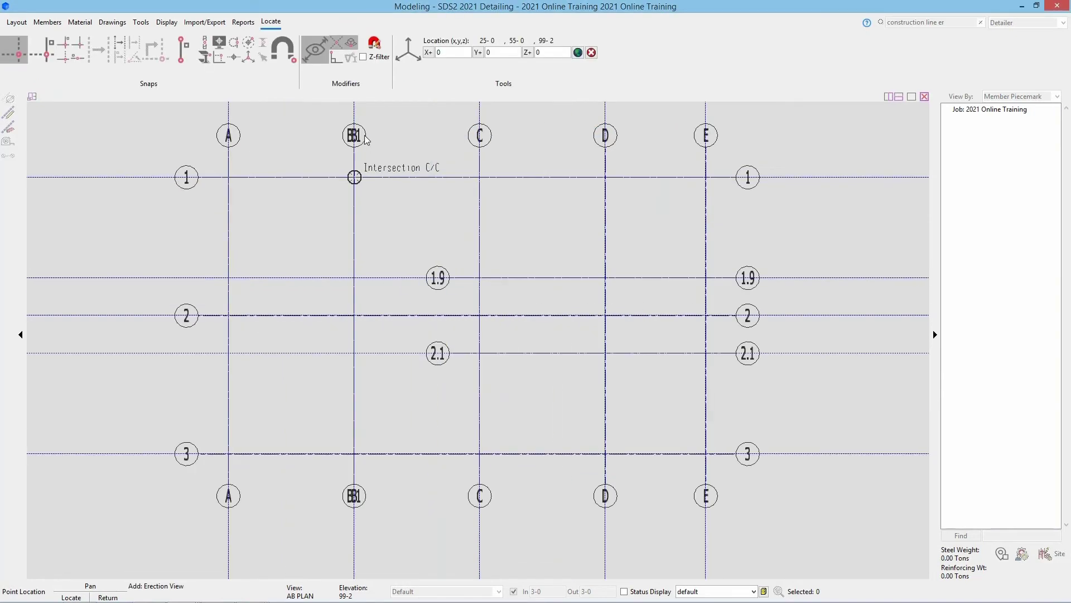
pyautogui.scroll(5, 346, 124)
pyautogui.scroll(-5, 359, 216)
pyautogui.moveTo(360, 215); pyautogui.dragTo(294, 213, button='middle')
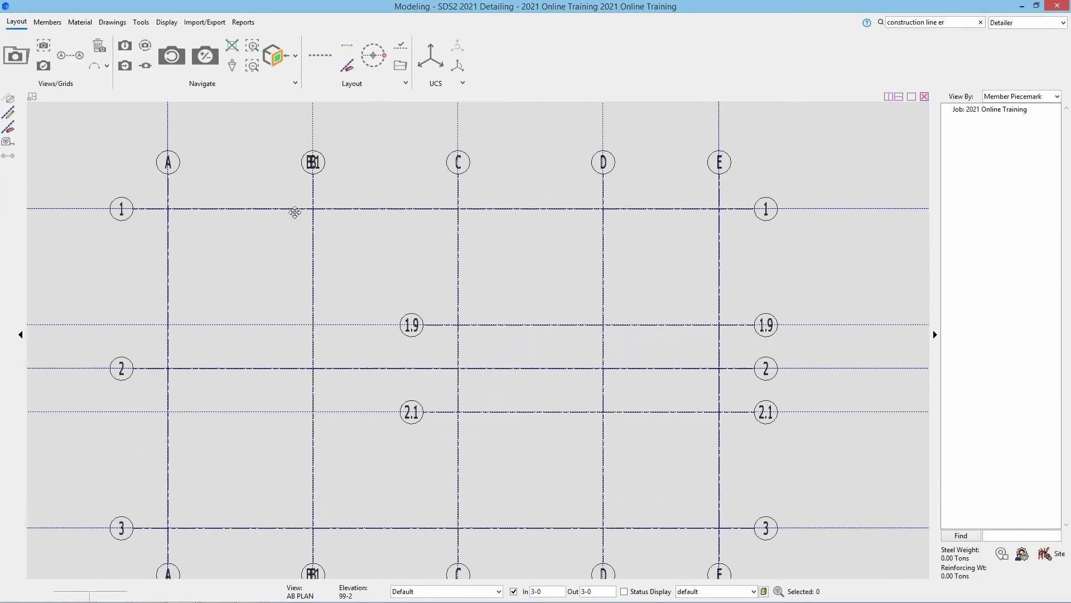
pyautogui.scroll(-1, 311, 203)
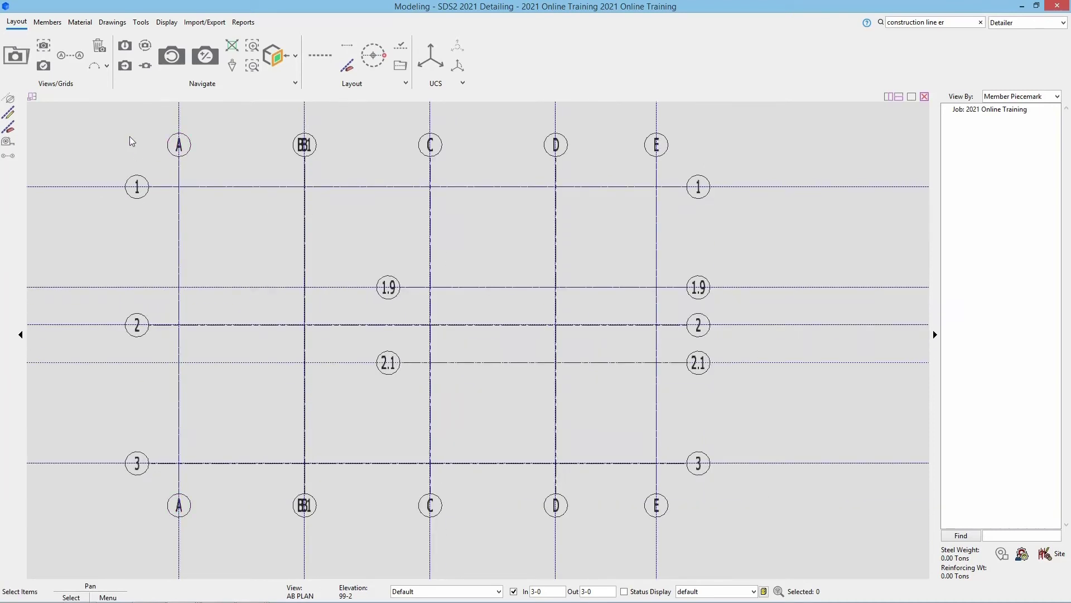
# - Delete the original erection view B from the plan
pyautogui.click(103, 48)
pyautogui.click(418, 260)
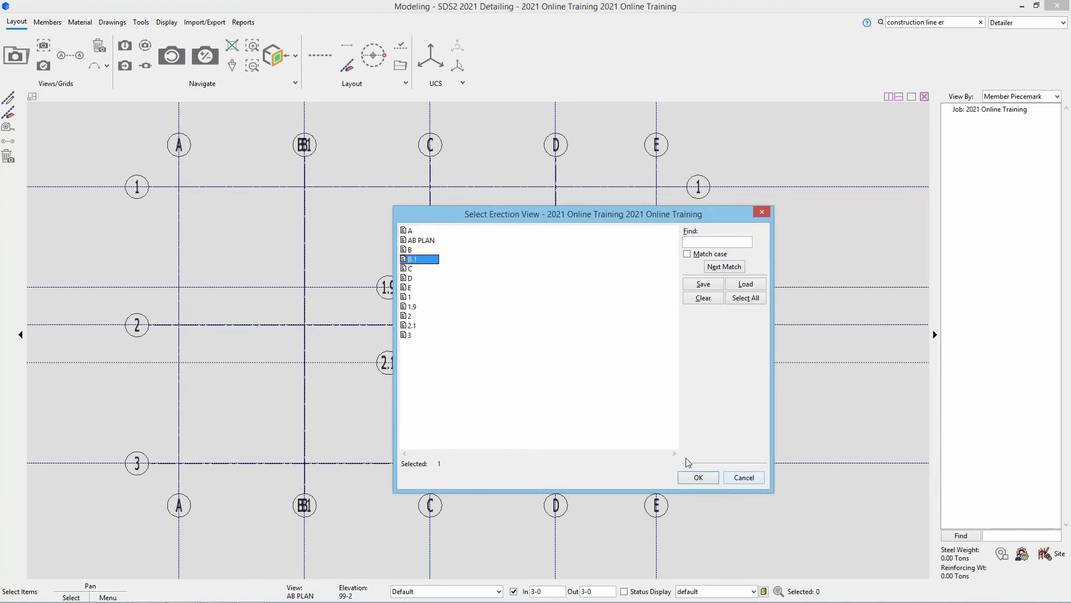
pyautogui.click(413, 241)
pyautogui.keyDown('ctrl'); pyautogui.click(412, 250); pyautogui.keyUp('ctrl')
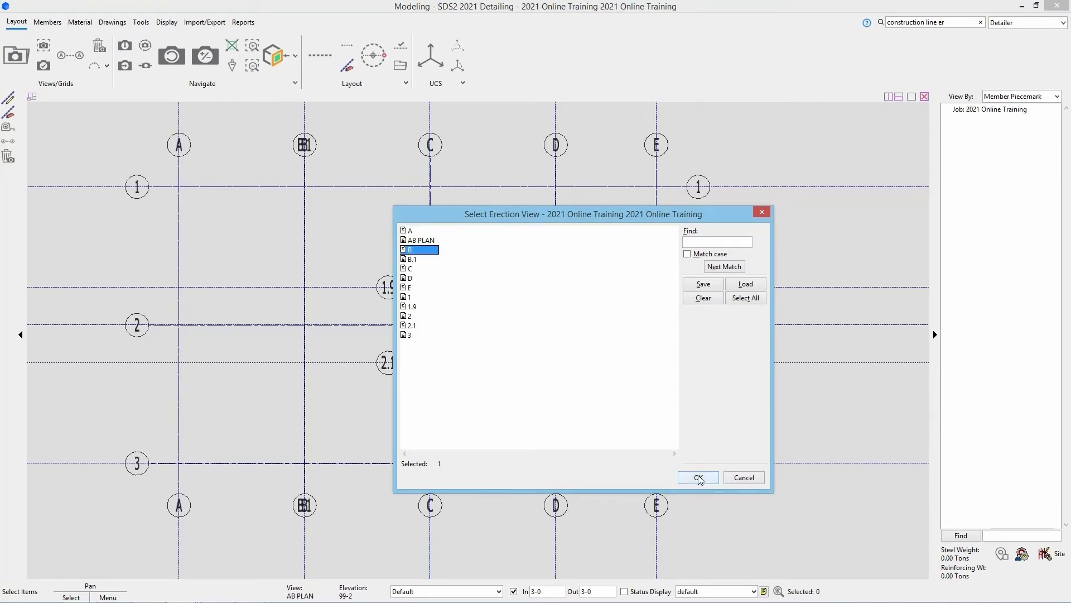
pyautogui.click(698, 477)
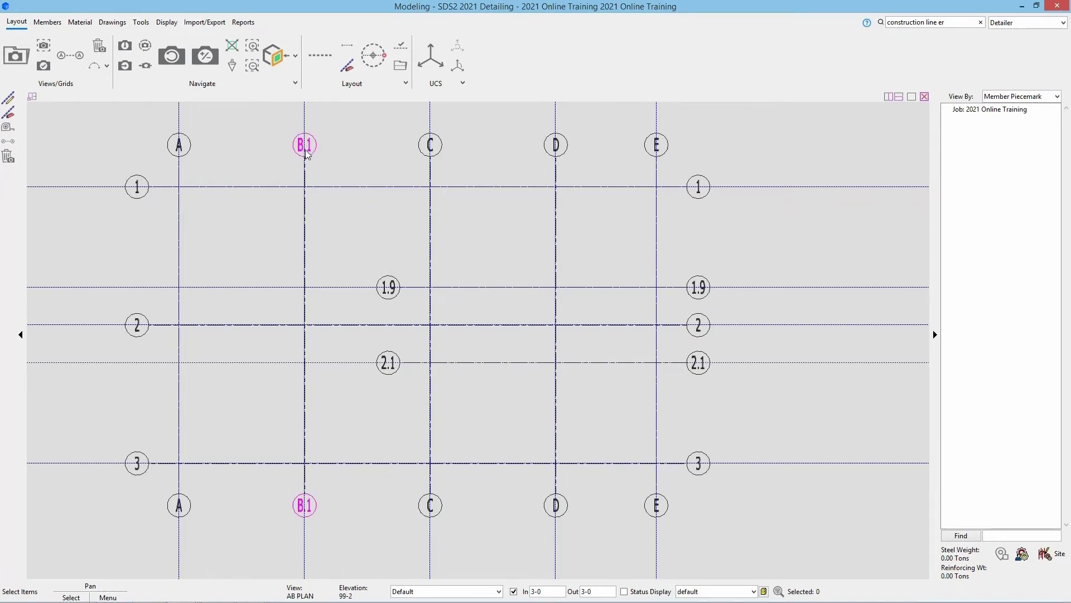
# - Rename erection view B.1 to B in the list of views
pyautogui.click(14, 67)
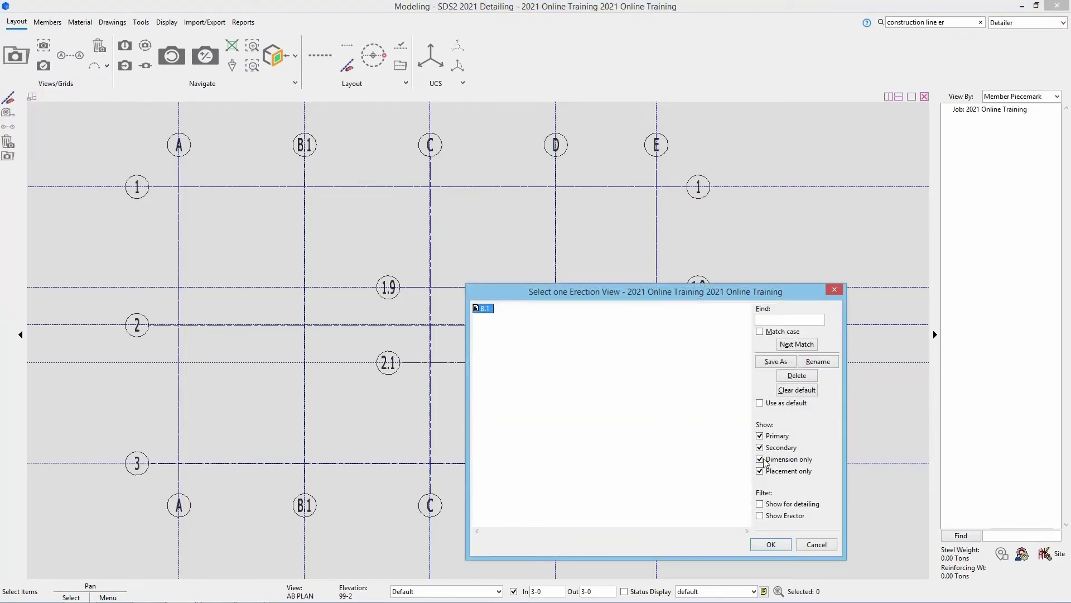
pyautogui.click(818, 362)
pyautogui.click(468, 317)
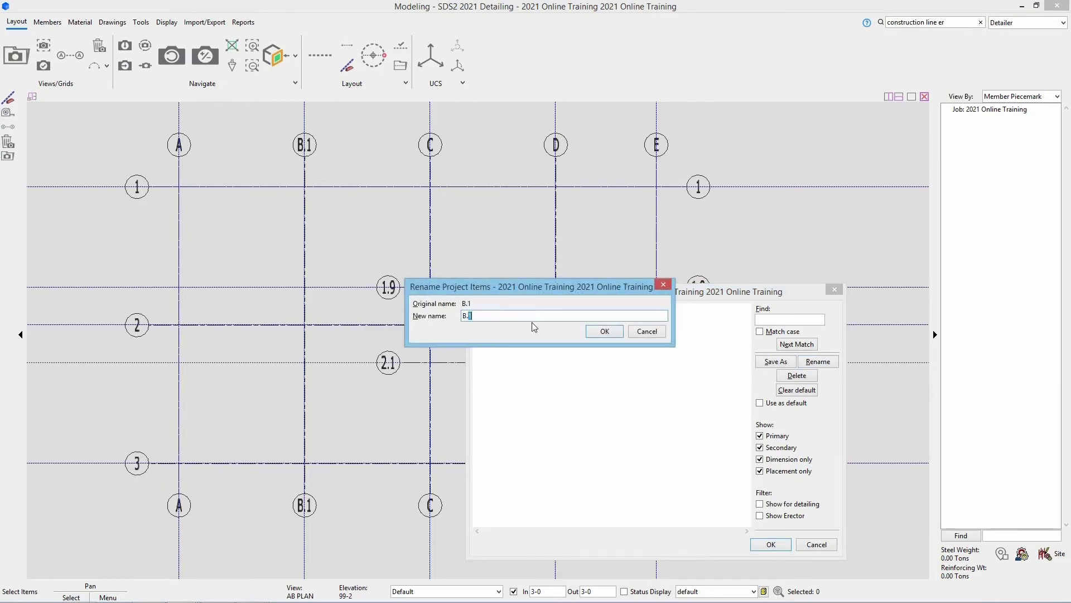
pyautogui.press('BackSpace')
pyautogui.press('BackSpace')
pyautogui.click(606, 336)
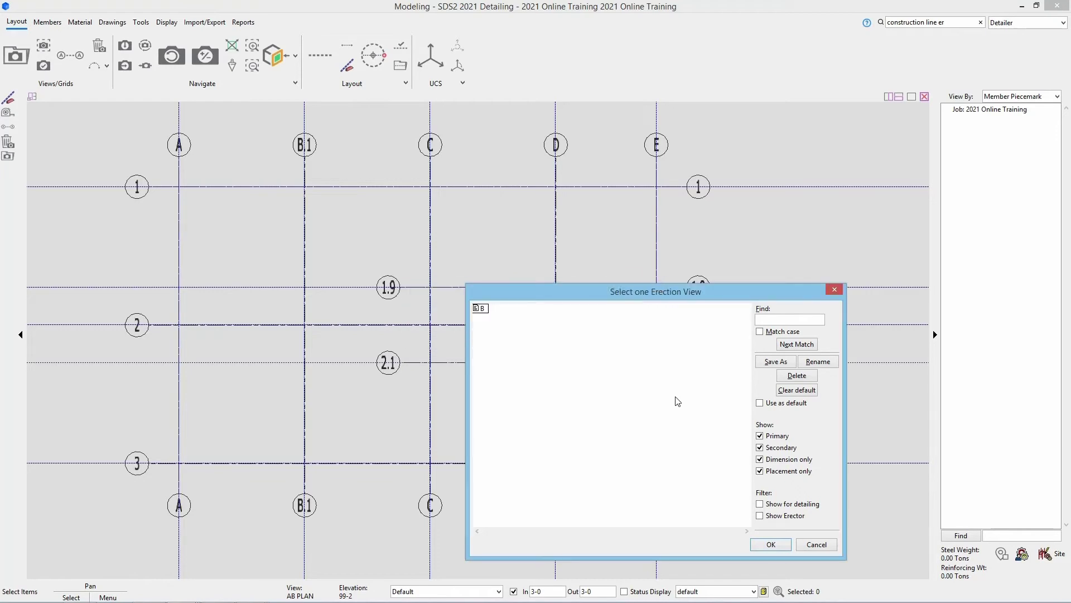
pyautogui.click(817, 545)
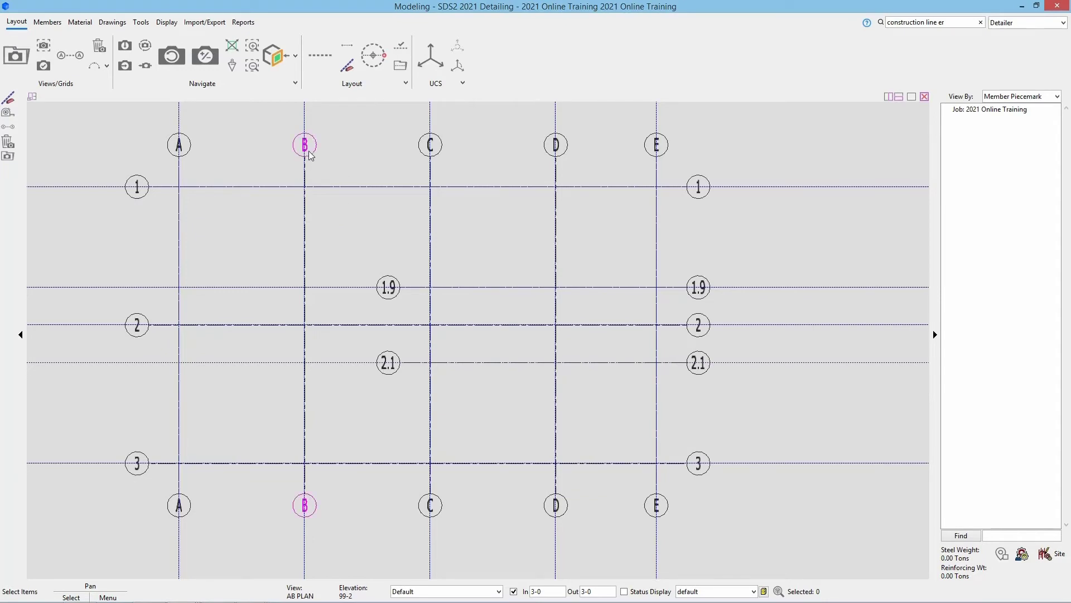
# - Filter the erection view list to show only views marked for detailing, then close it without opening a view
pyautogui.click(16, 57)
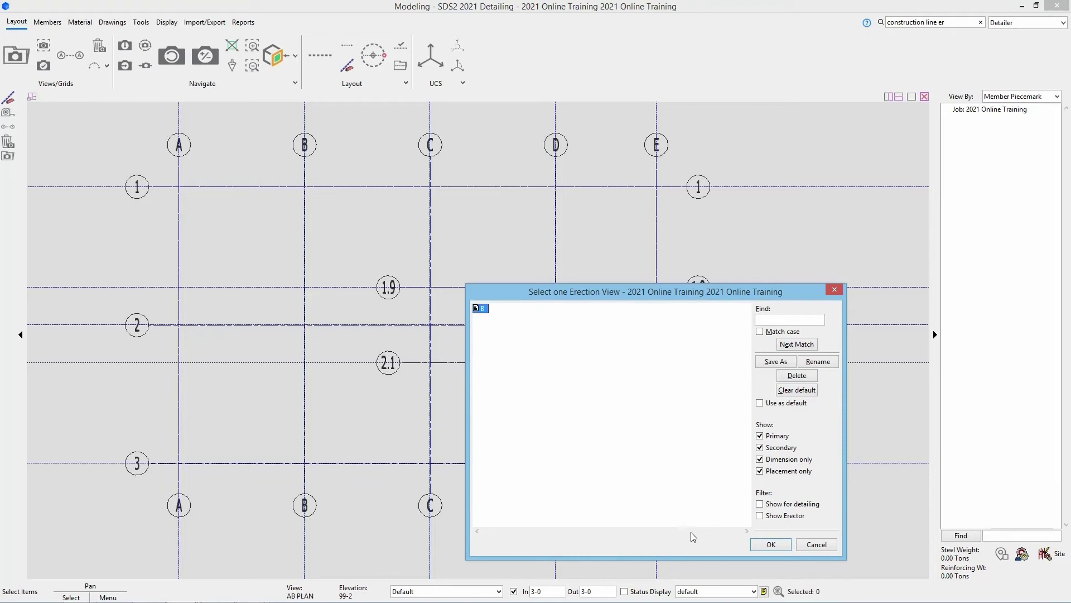
pyautogui.click(779, 506)
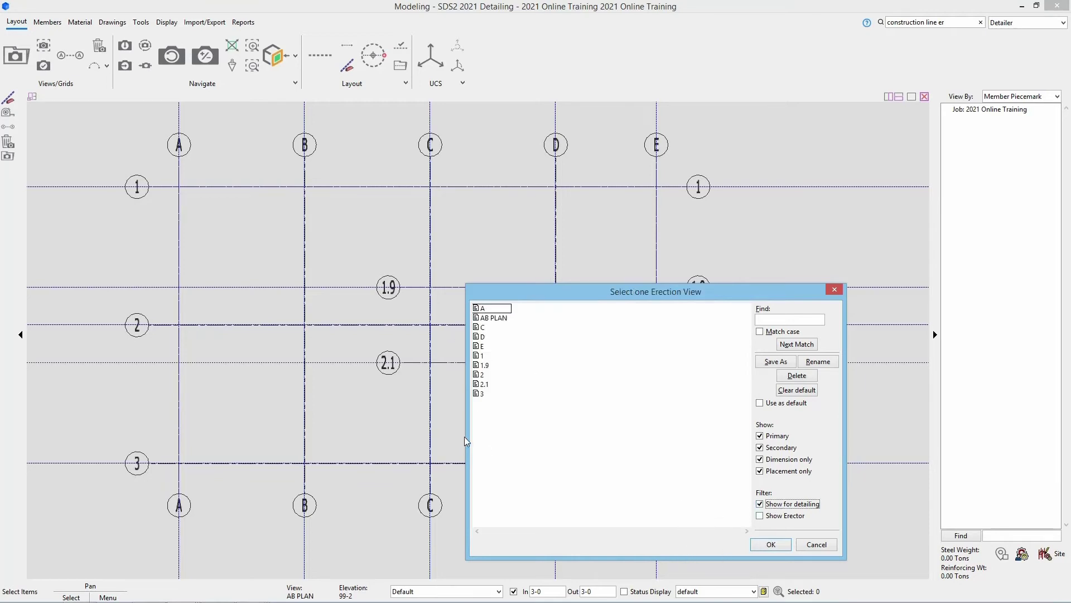
pyautogui.click(818, 545)
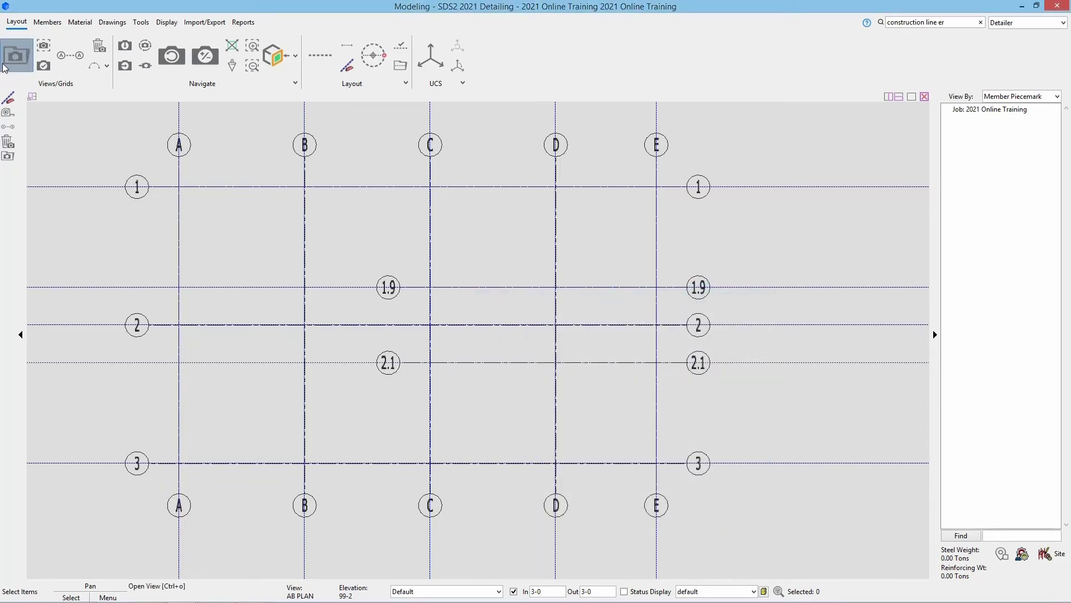
# - Start an erection view on the grid B construction line, running from grid 3 to grid 1
pyautogui.click(56, 62)
pyautogui.click(304, 463)
pyautogui.click(315, 192)
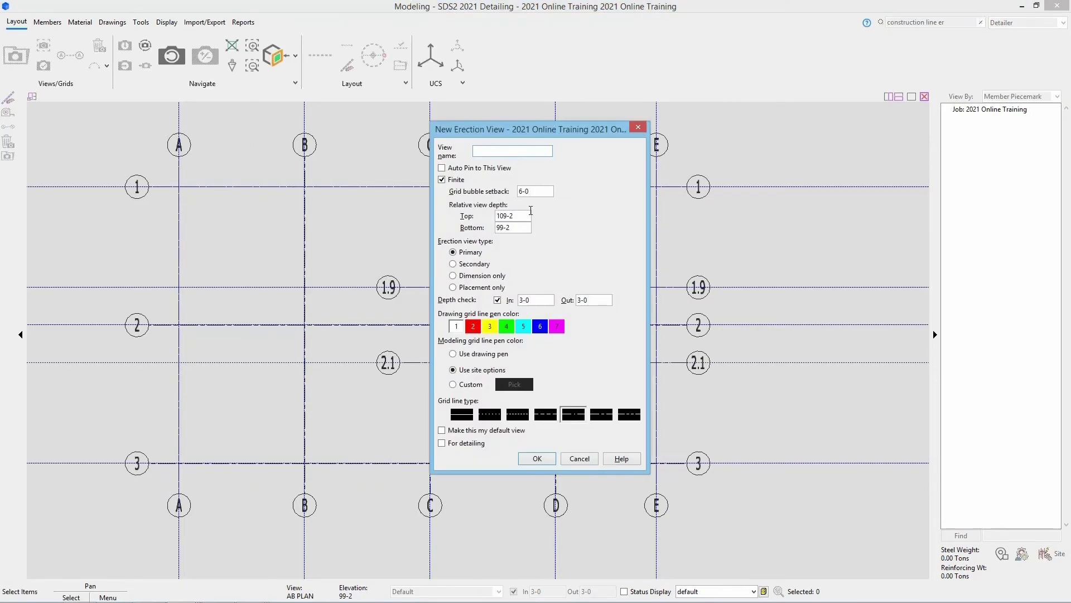
# - Create the view with name B, bottom depth 90-0, top depth 130-0 and For detailing enabled, replacing the existing B
pyautogui.write('B')
pyautogui.click(517, 228)
pyautogui.press('BackSpace')
pyautogui.write('90-0')
pyautogui.click(502, 216)
pyautogui.write('0')
pyautogui.press('BackSpace')
pyautogui.write('130-0')
pyautogui.click(462, 443)
pyautogui.click(537, 458)
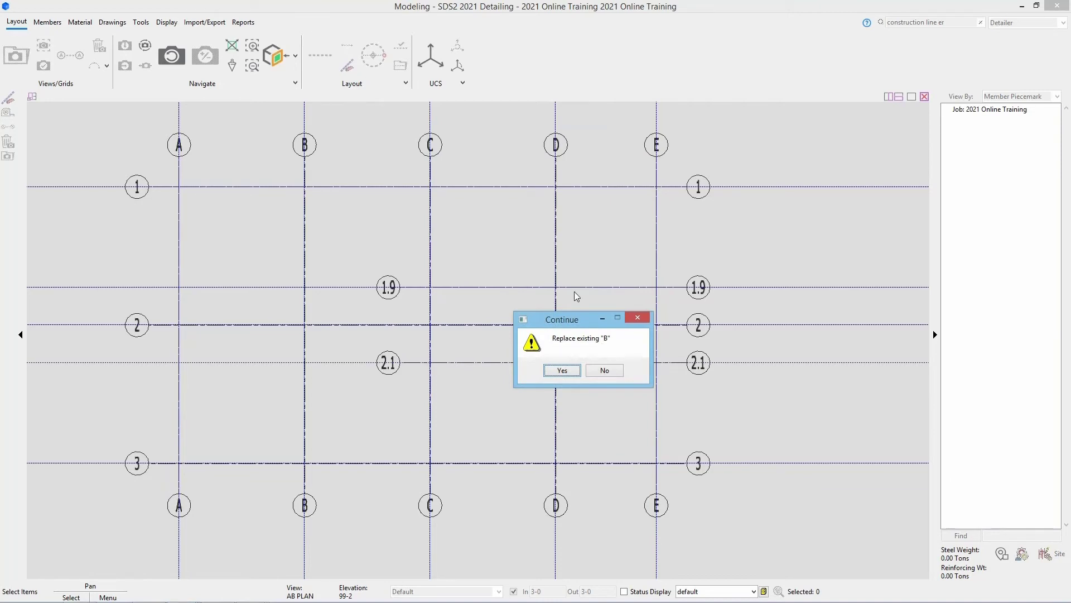
pyautogui.click(551, 371)
pyautogui.click(494, 316)
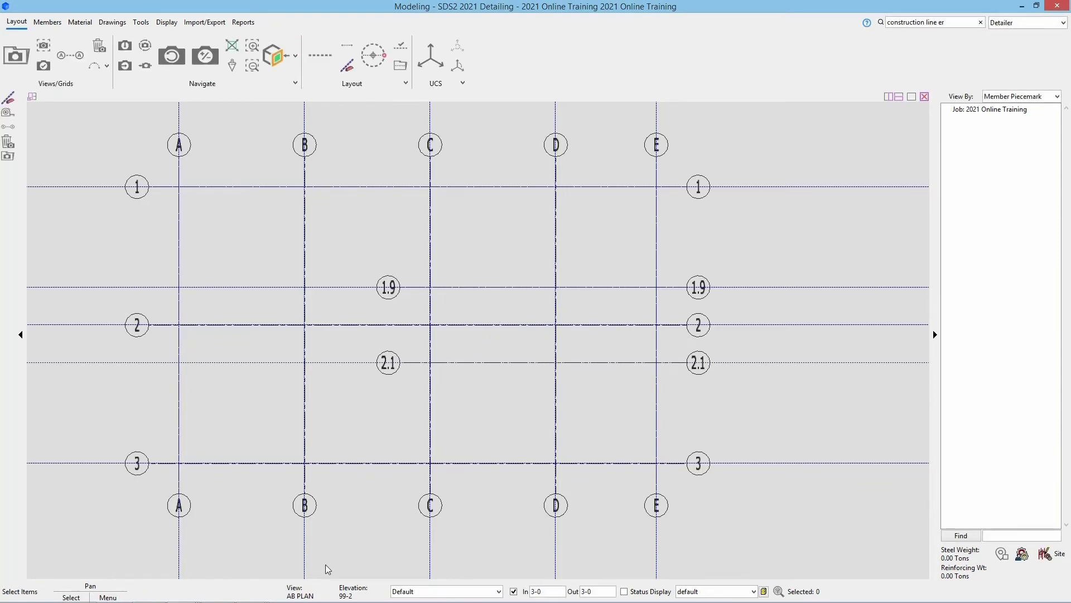
# - Review grid B's erection view settings with selection limited to Grid Lines, and reset the selection filter to Default
pyautogui.click(419, 591)
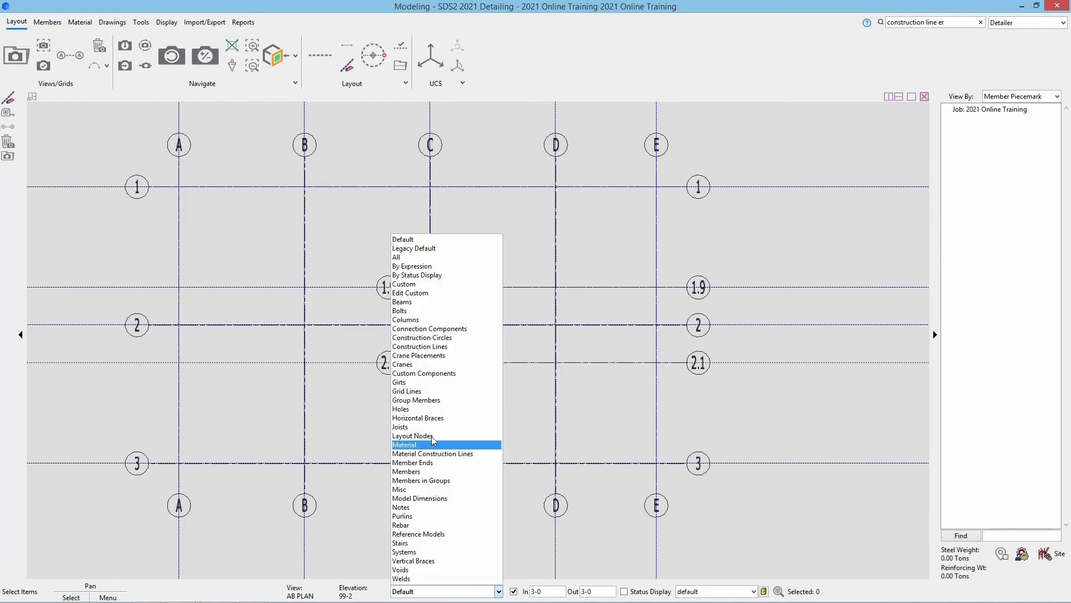
pyautogui.click(441, 390)
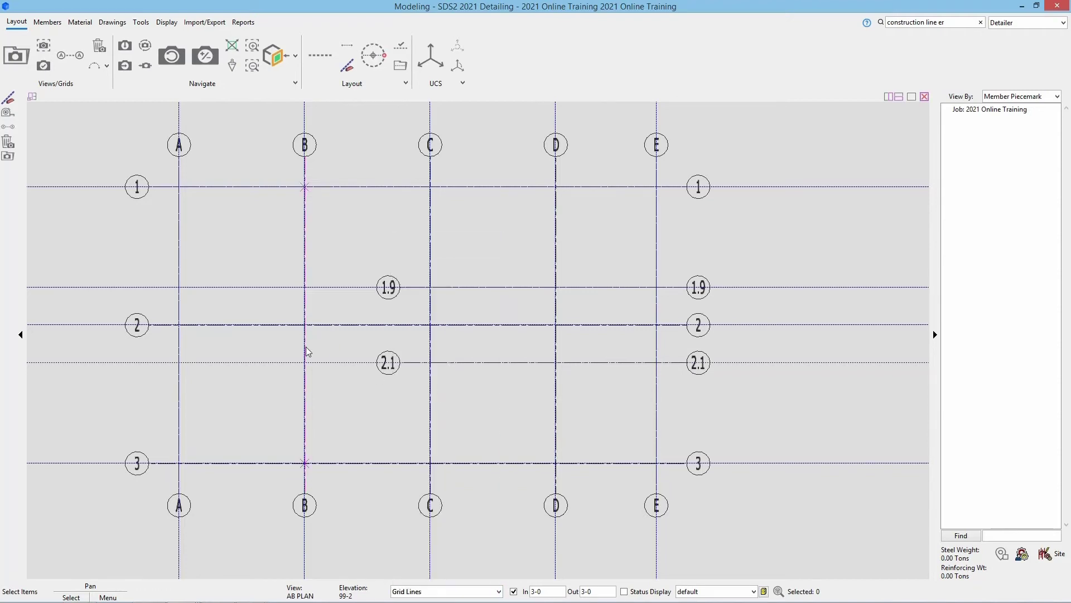
pyautogui.doubleClick(306, 347)
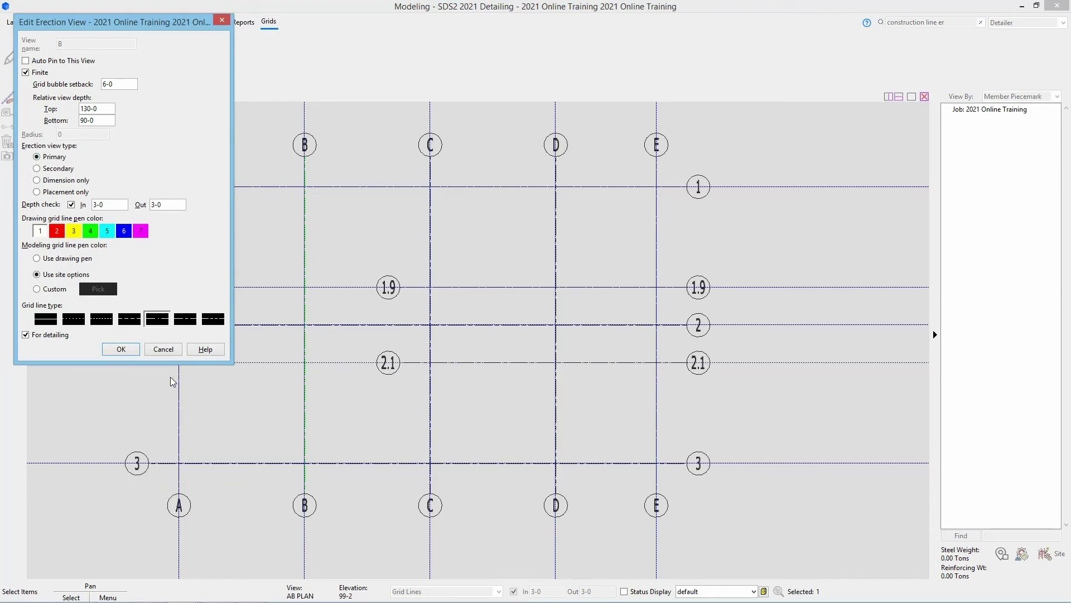
pyautogui.click(163, 351)
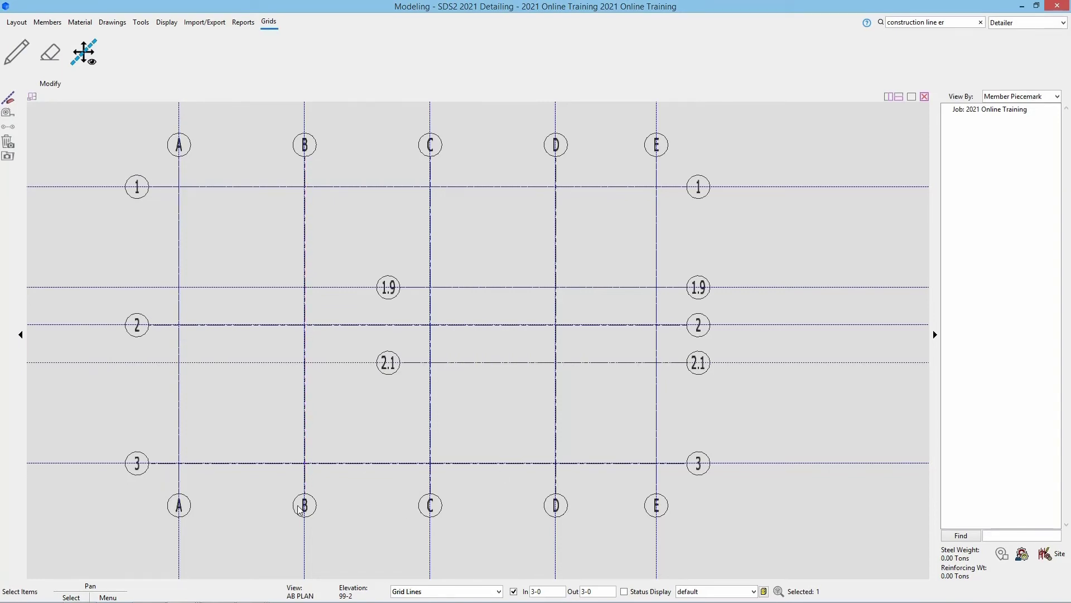
pyautogui.press('Escape')
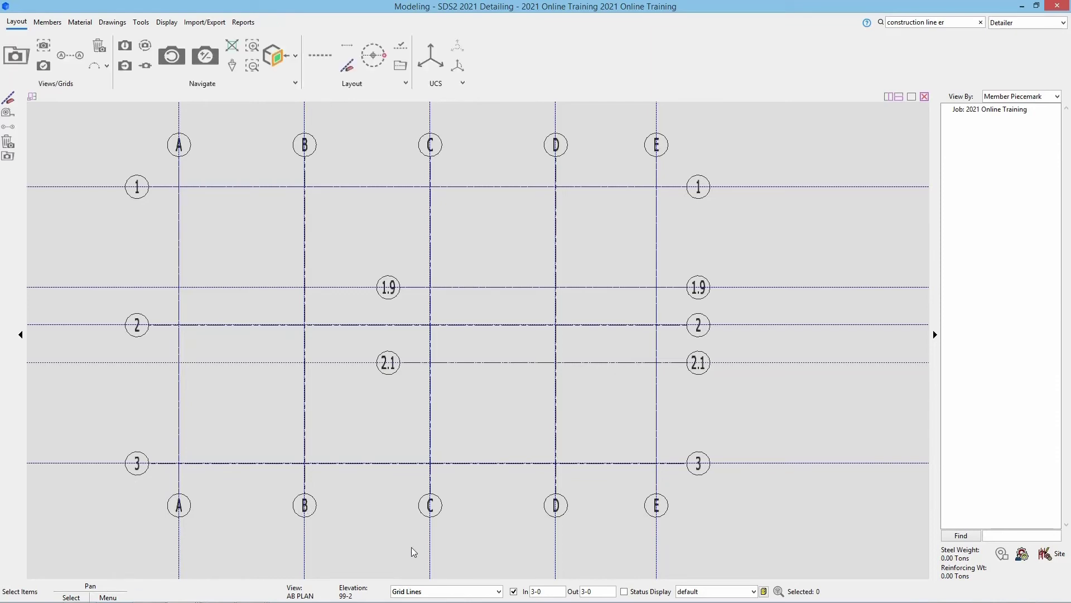
pyautogui.click(469, 593)
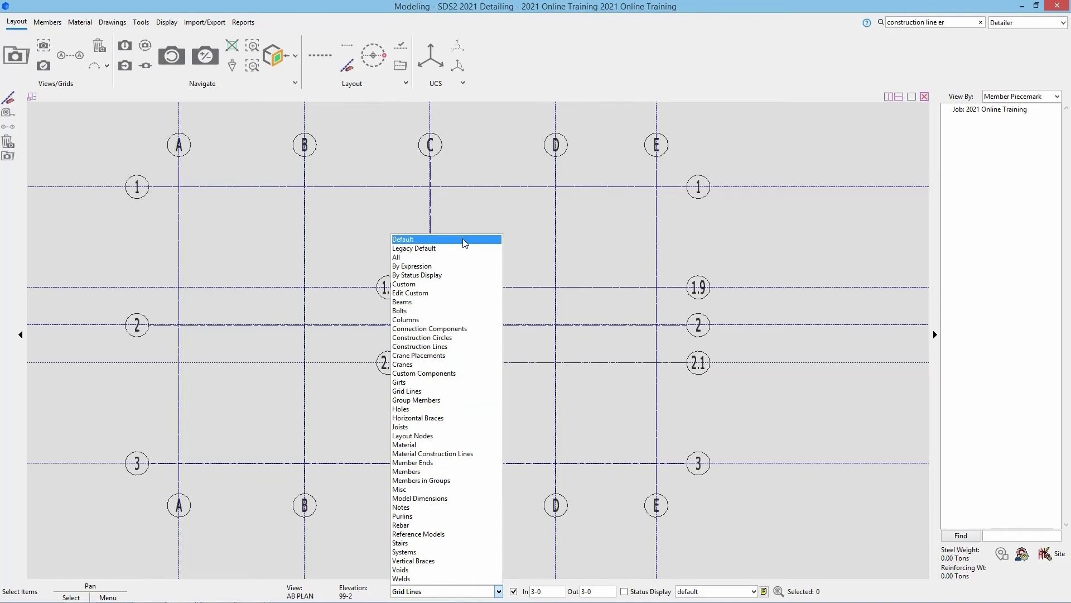
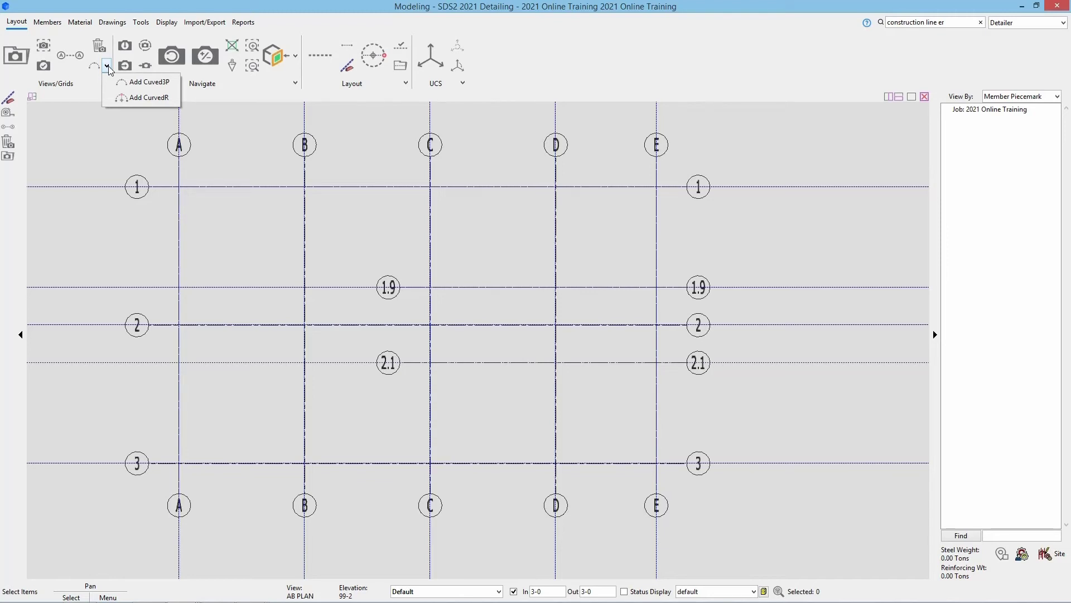
pyautogui.click(167, 203)
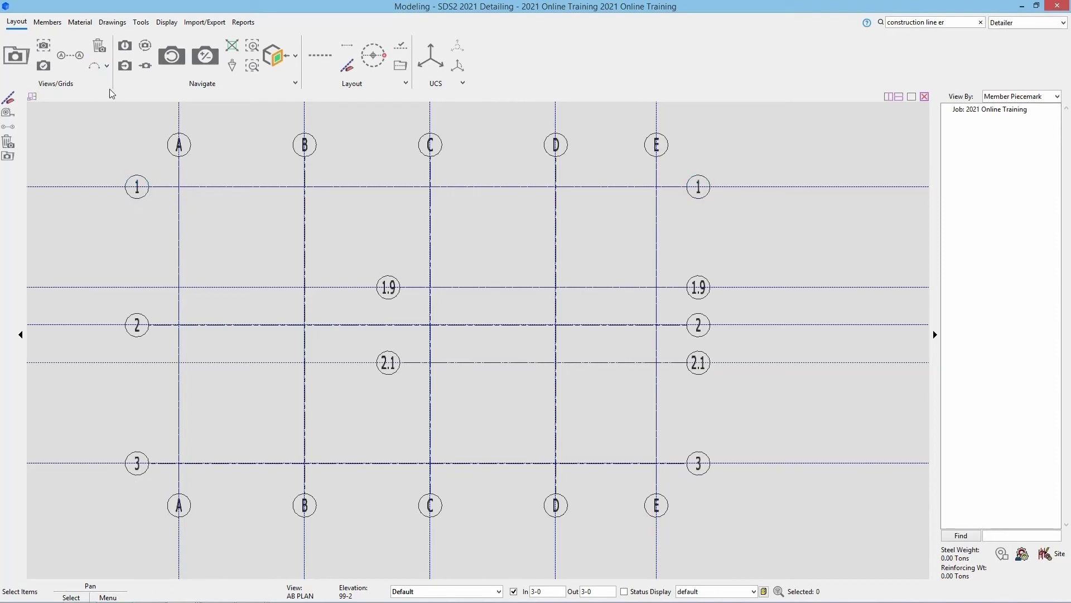
pyautogui.click(95, 65)
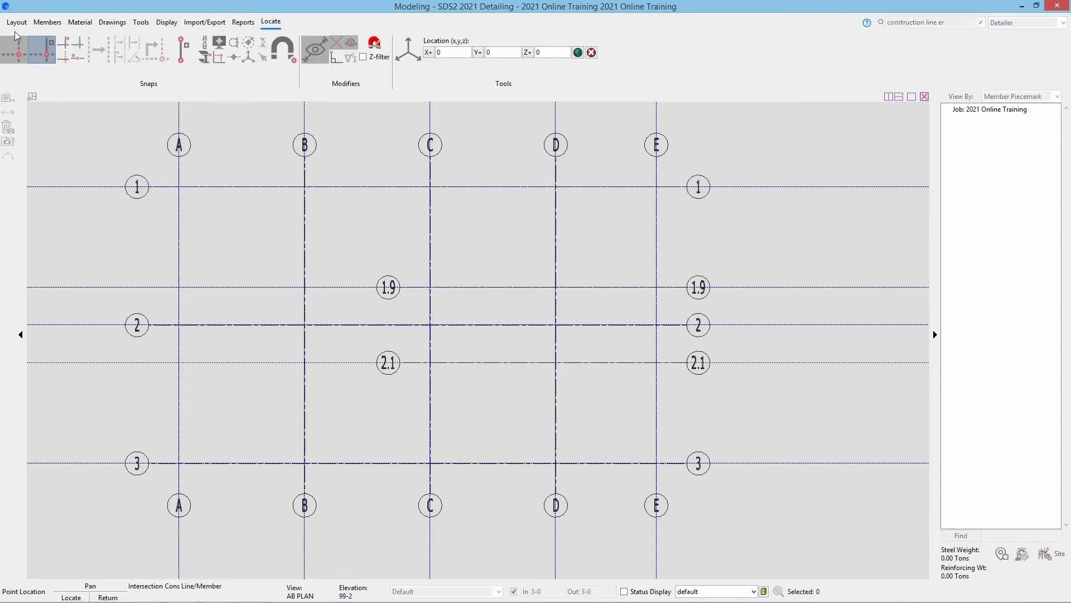
pyautogui.press('Escape')
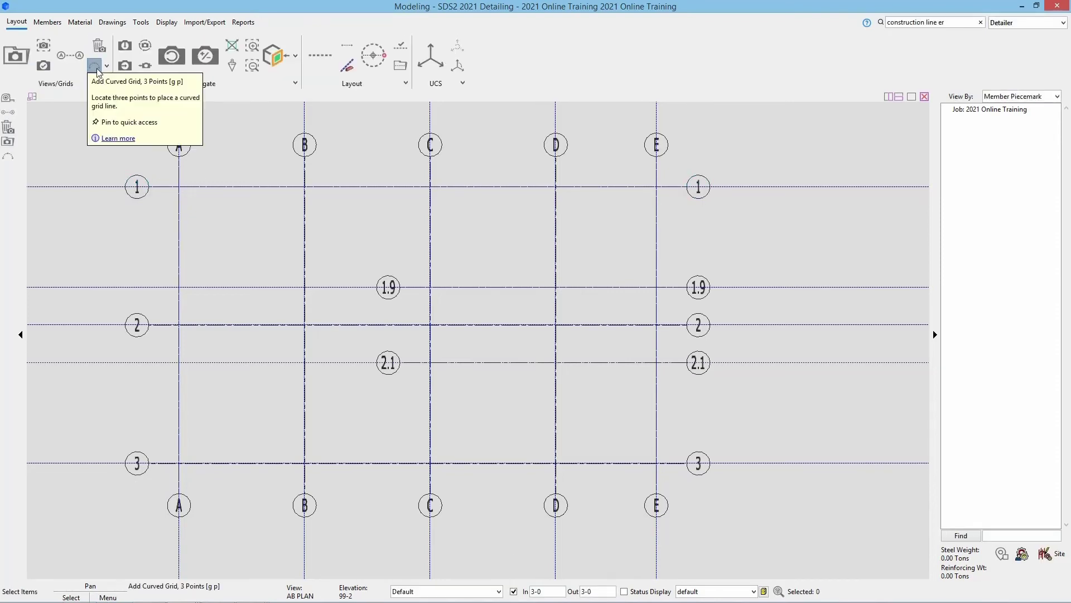
# - Add a three-point curved grid named TEST on grid 2 from A to B, arcing up to the 1.9 construction line midway
pyautogui.click(96, 67)
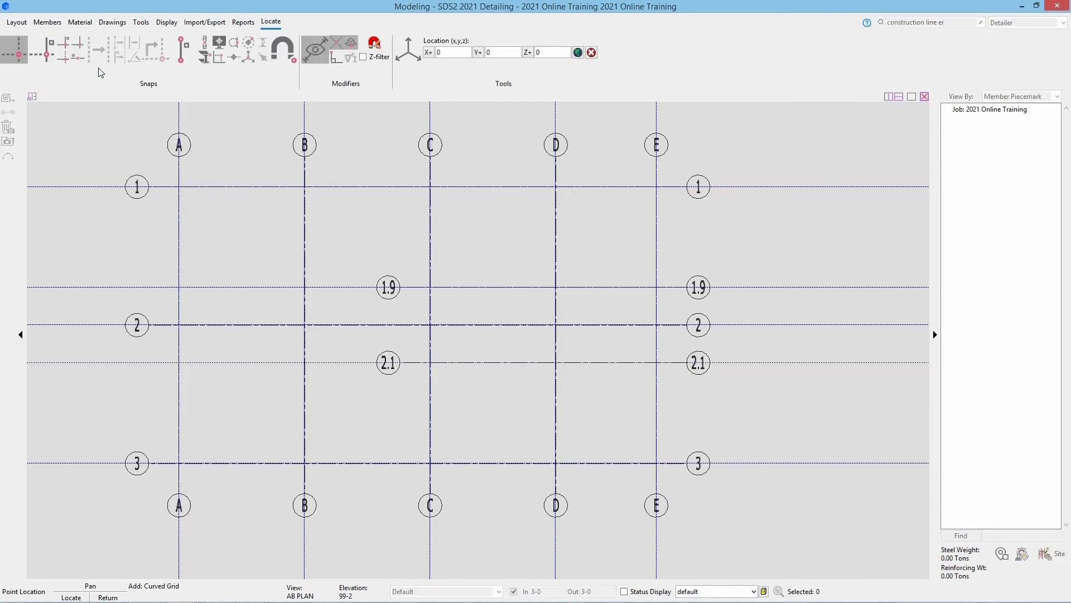
pyautogui.click(178, 324)
pyautogui.click(307, 323)
pyautogui.click(252, 286)
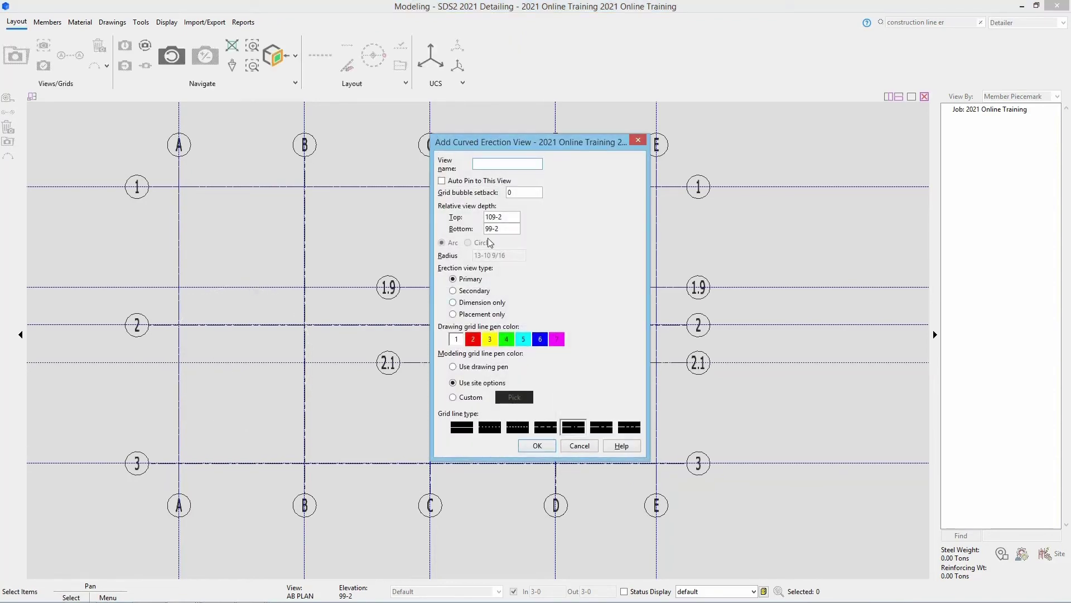
pyautogui.write('TEST')
pyautogui.click(537, 448)
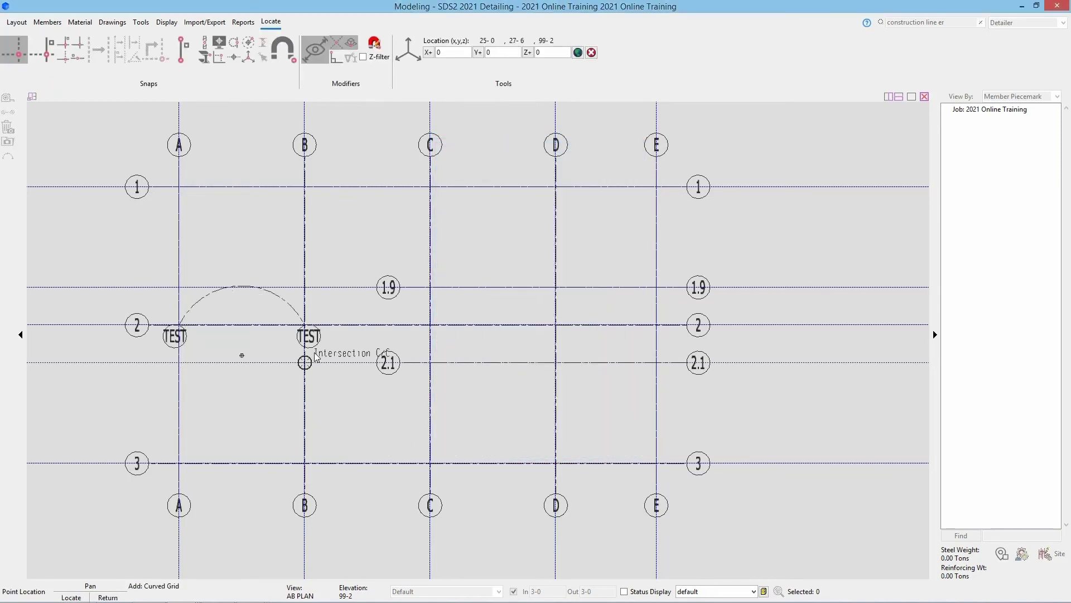
pyautogui.rightClick(494, 380)
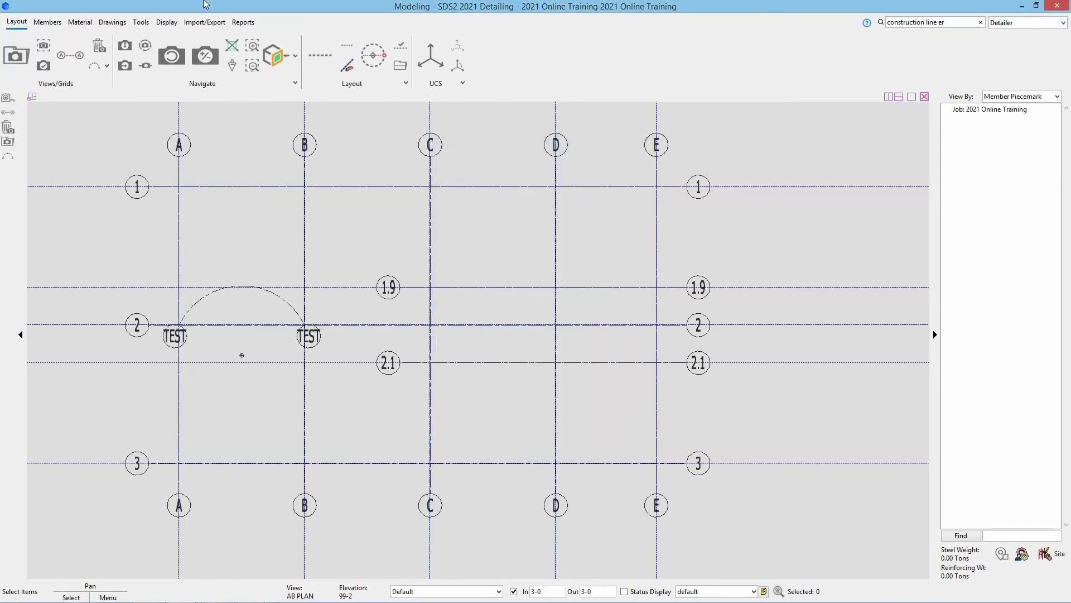
pyautogui.click(107, 66)
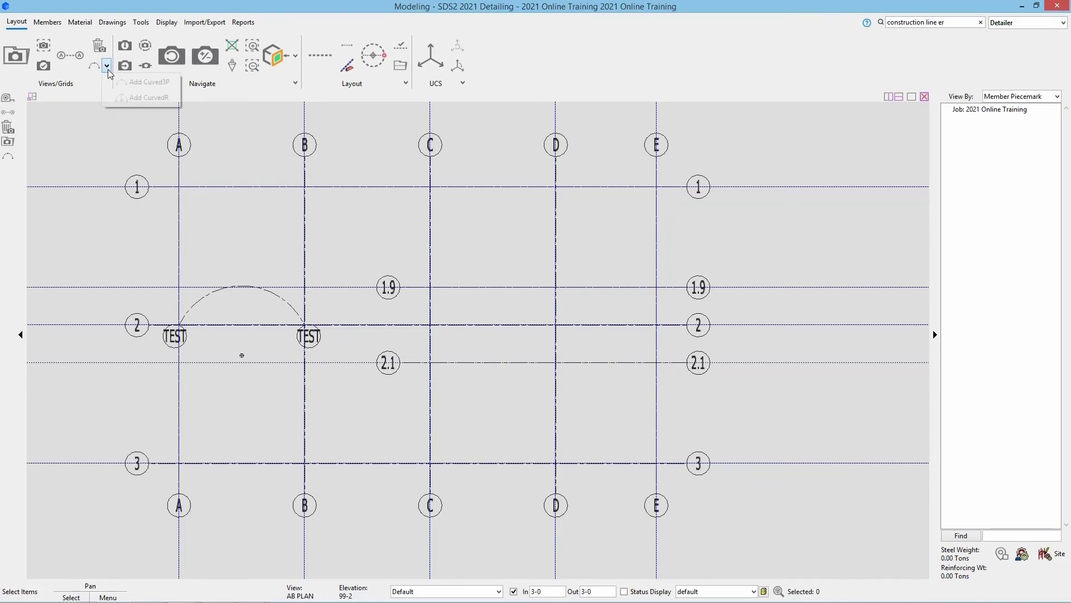
pyautogui.click(143, 98)
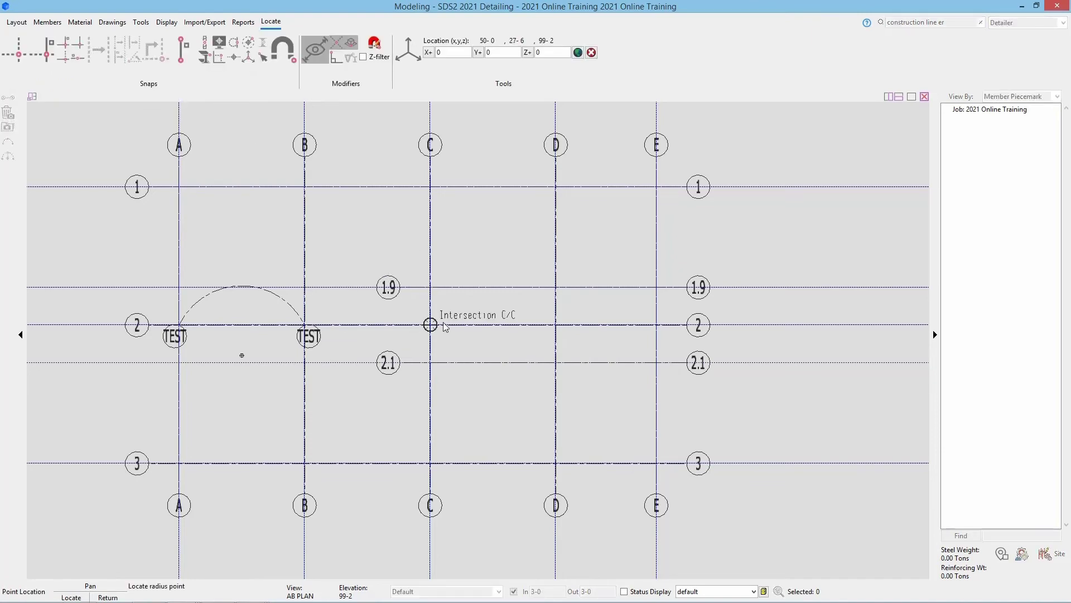
pyautogui.click(546, 326)
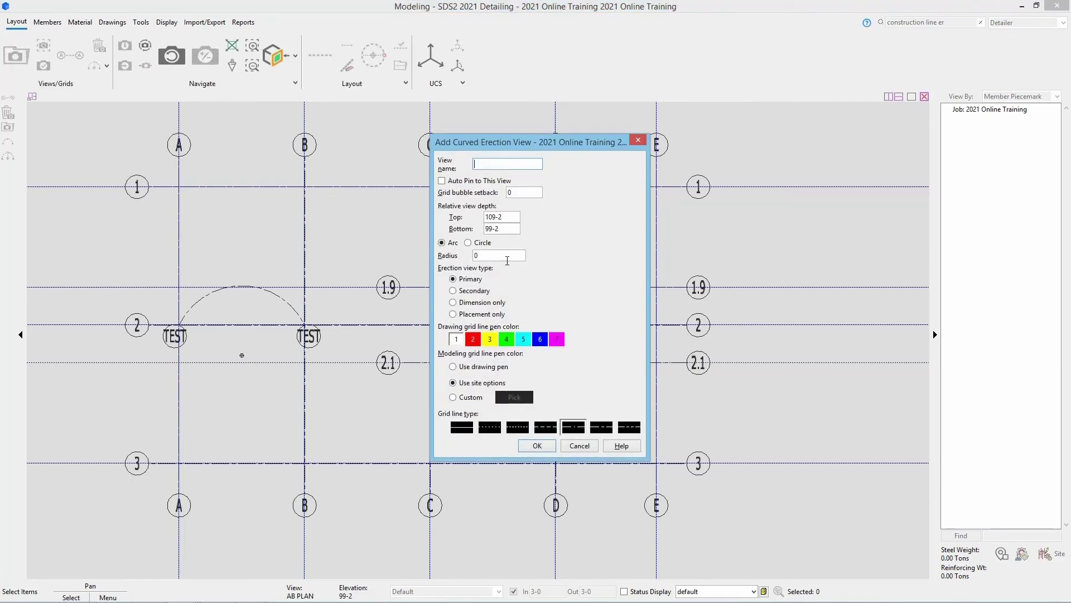
pyautogui.doubleClick(509, 256)
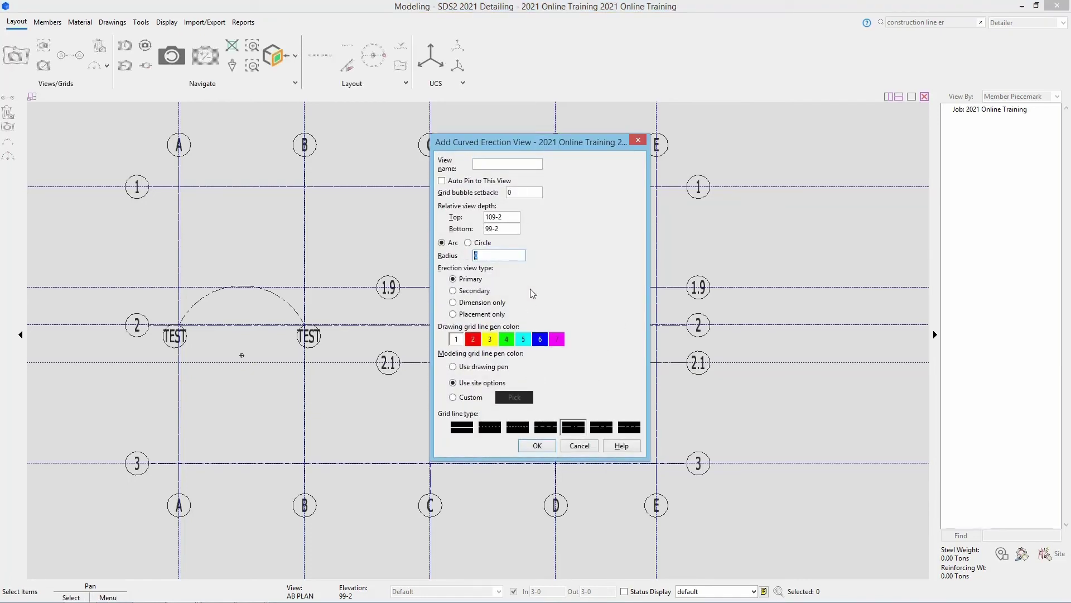
pyautogui.click(579, 445)
# - Delete the curved TEST erection view from the job
pyautogui.rightClick(249, 296)
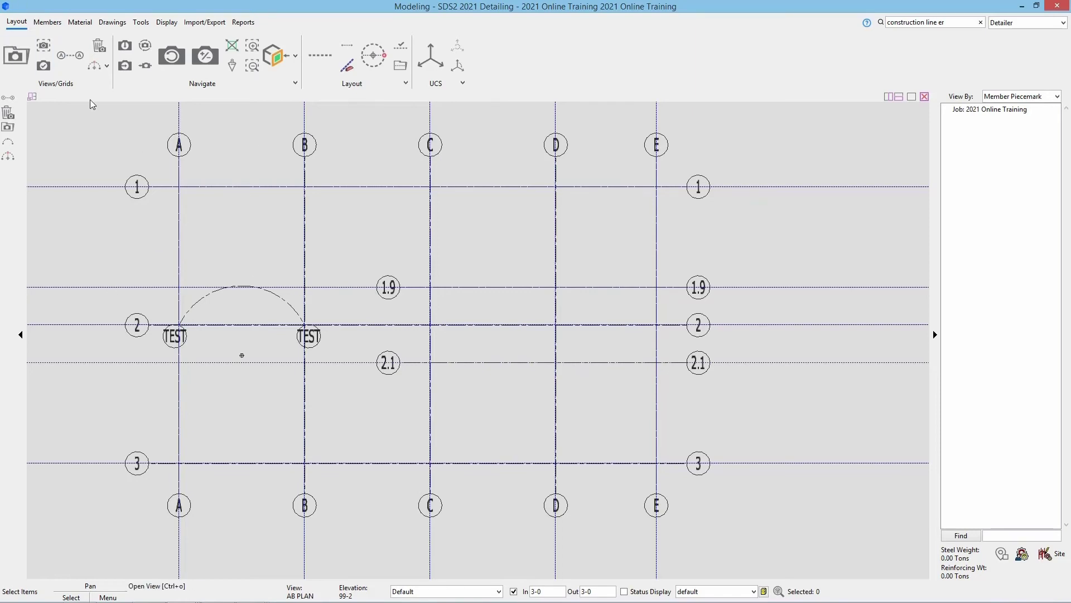
pyautogui.click(103, 51)
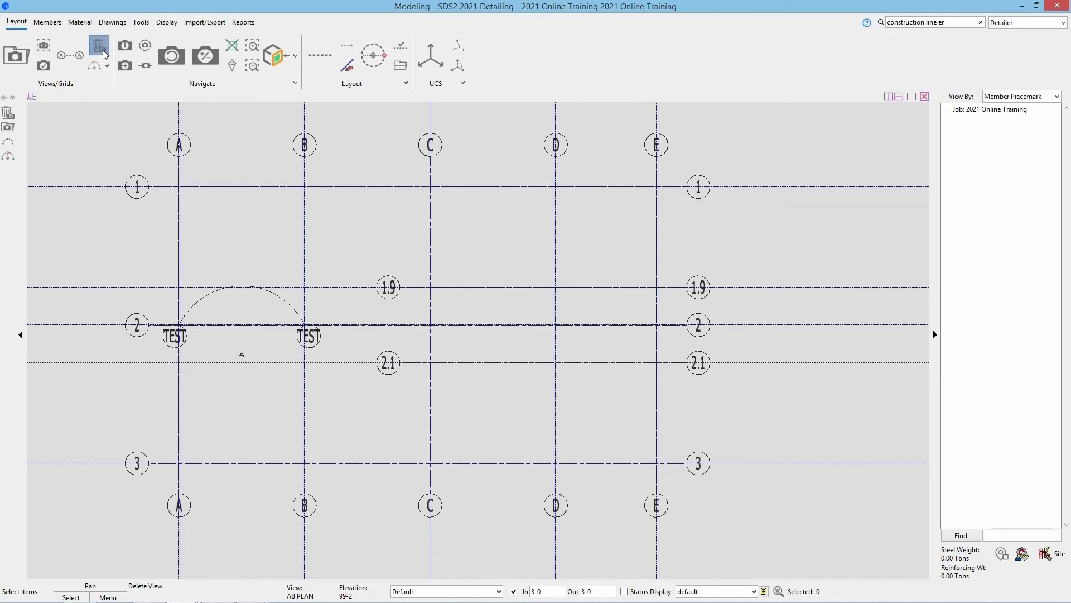
pyautogui.click(420, 288)
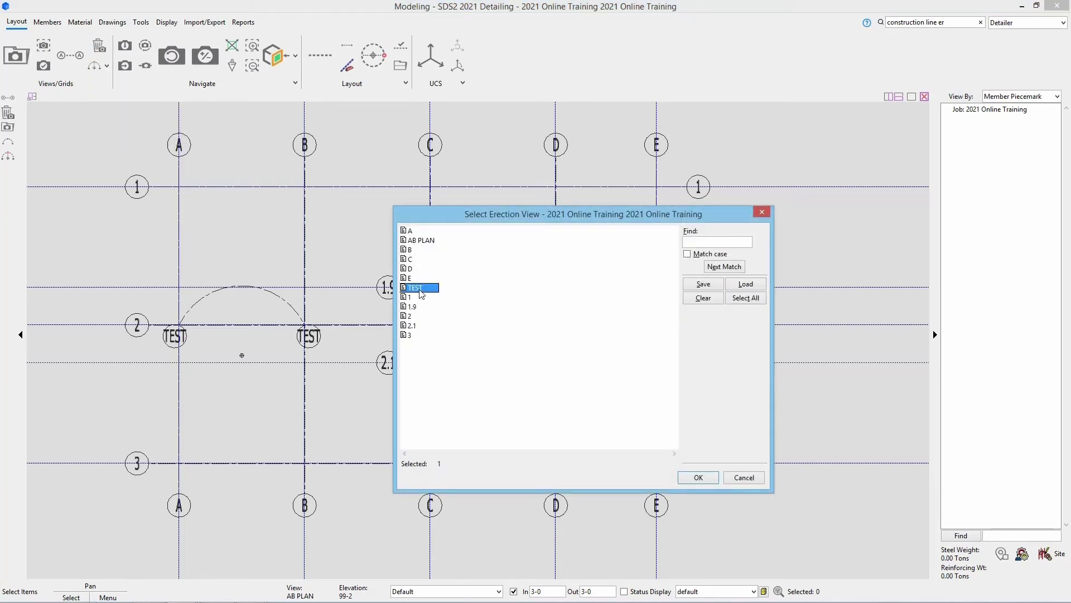
pyautogui.click(716, 479)
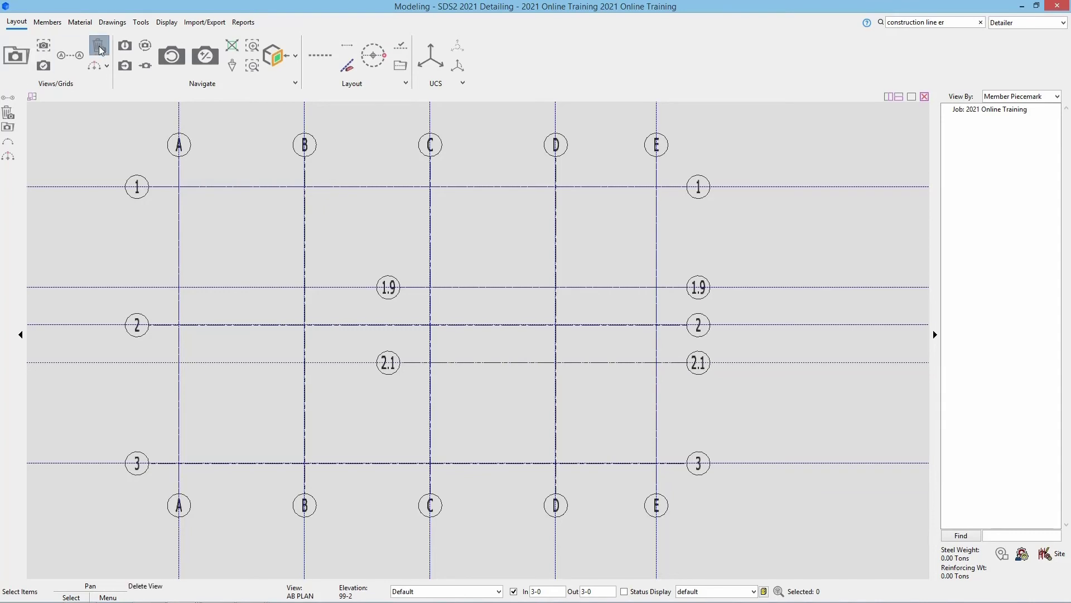
# - Set up a plan view at reference elevation 114-6 and save it as SECOND FLOOR
pyautogui.click(129, 44)
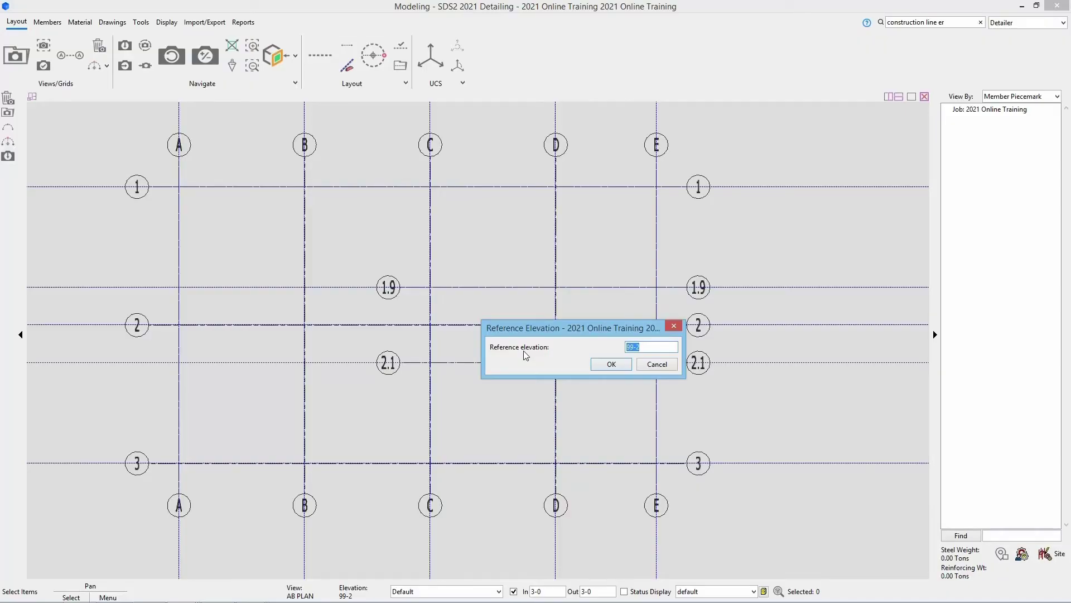
pyautogui.write('114-6')
pyautogui.click(608, 364)
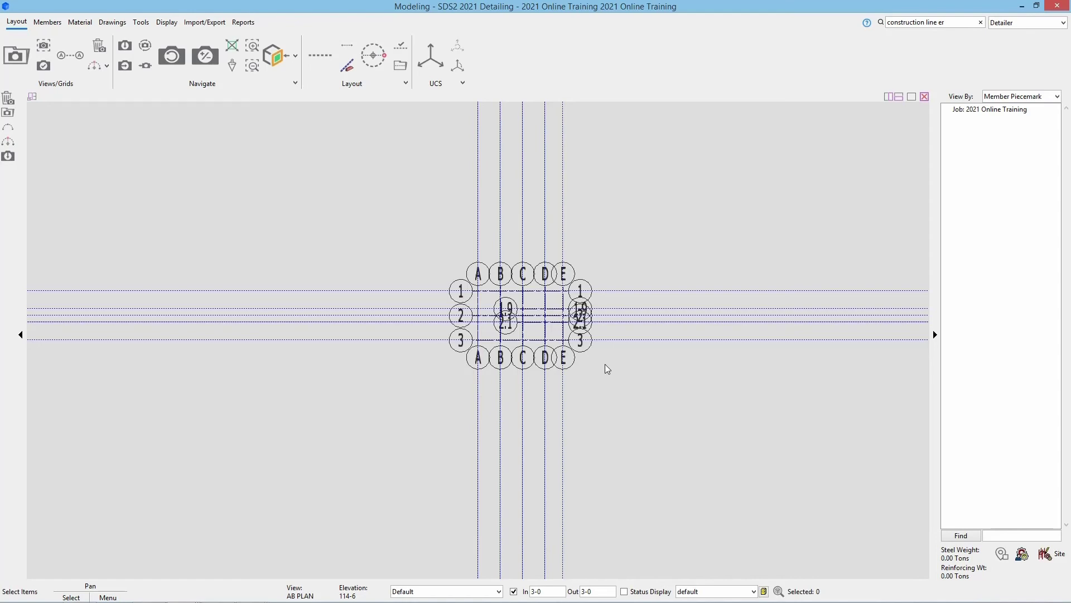
pyautogui.click(39, 66)
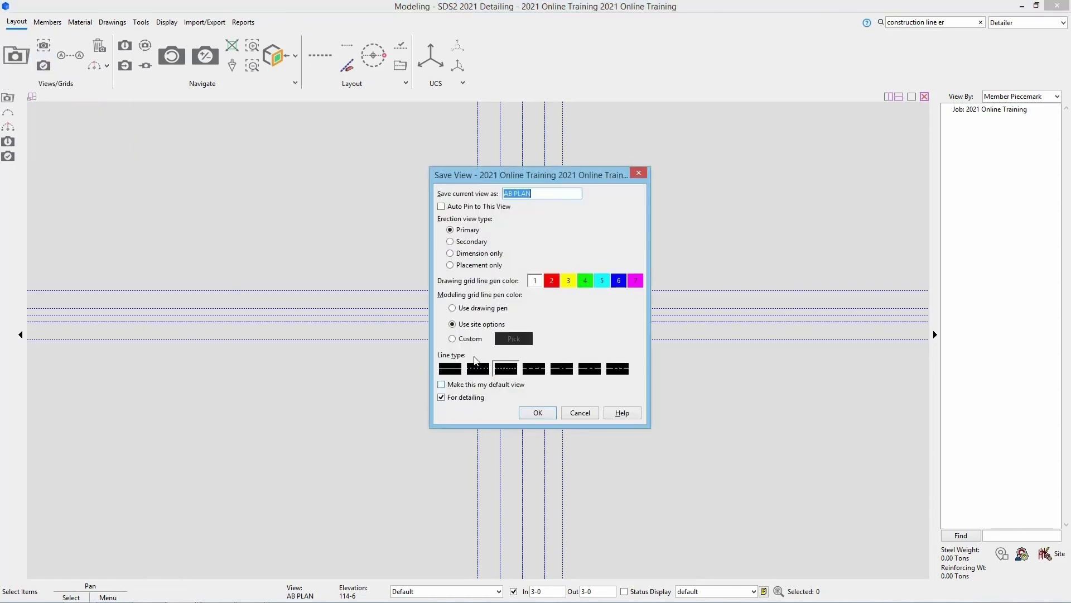
pyautogui.write('SECOND FLOOR')
pyautogui.click(539, 413)
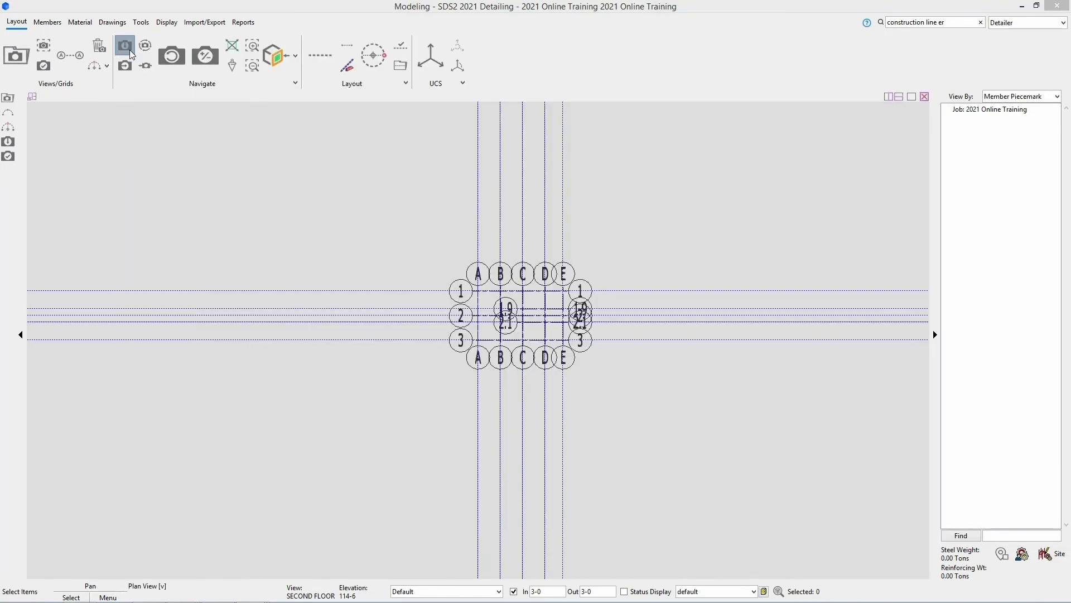
# - Set up a plan view at reference elevation 126-0 and save it as ROOF FRAMING PLAN
pyautogui.click(129, 49)
pyautogui.write('126-0')
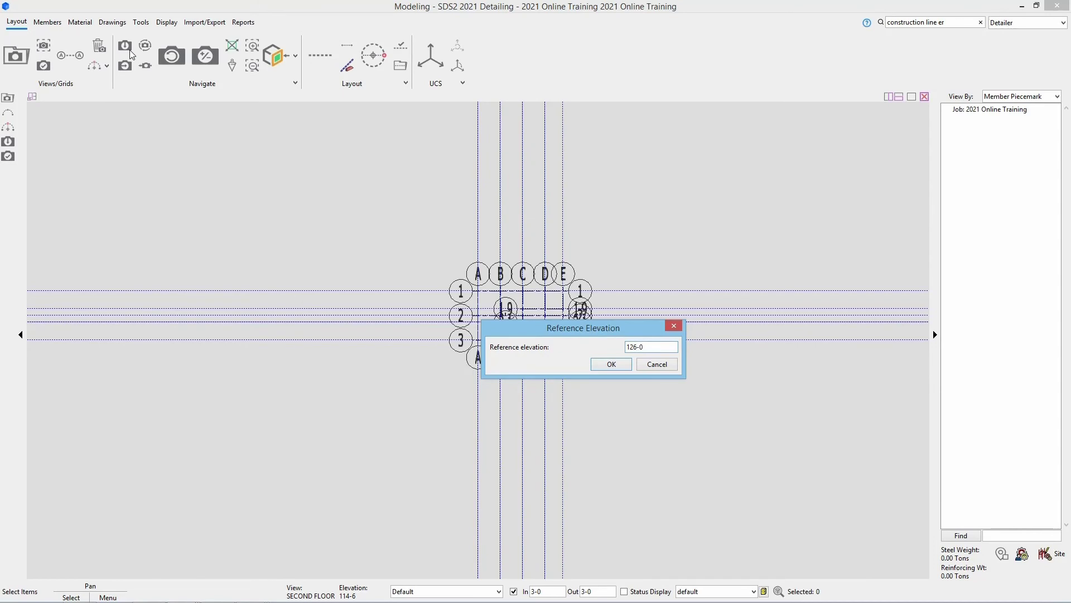
pyautogui.click(605, 363)
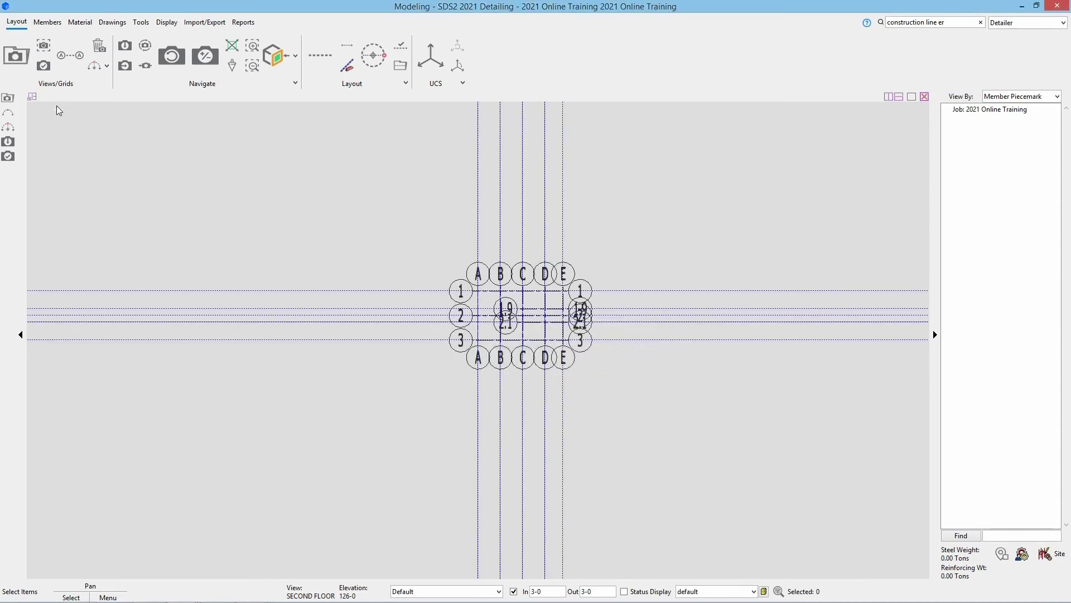
pyautogui.click(44, 67)
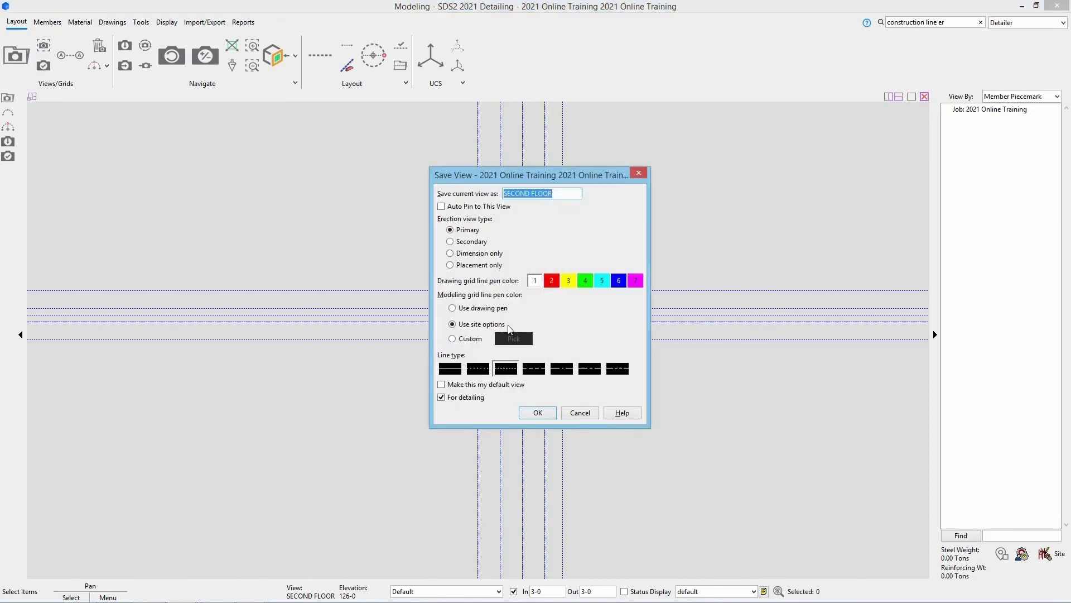
pyautogui.write('ROOF FRAMING PLAN')
pyautogui.click(539, 413)
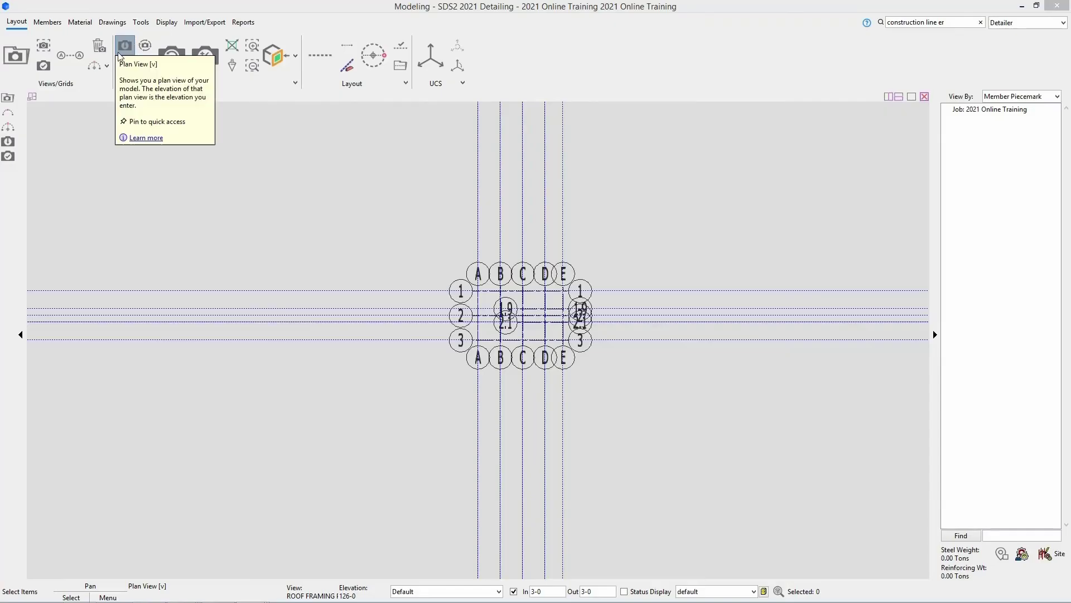
# - Set up a plan view at reference elevation 107-8 and save it as MEZZANINE
pyautogui.click(119, 52)
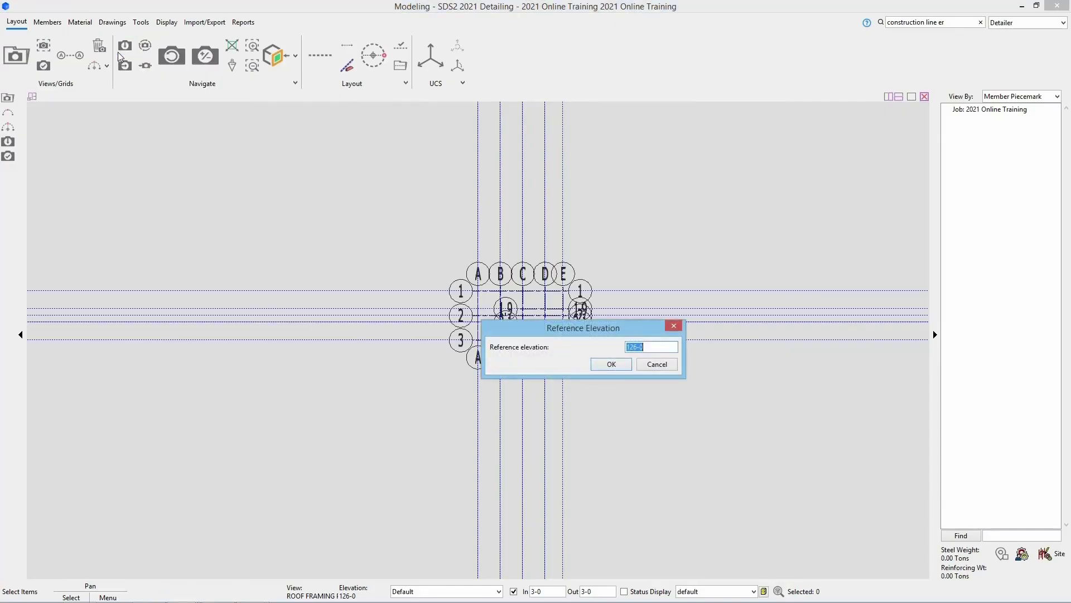
pyautogui.write('107-8')
pyautogui.click(611, 364)
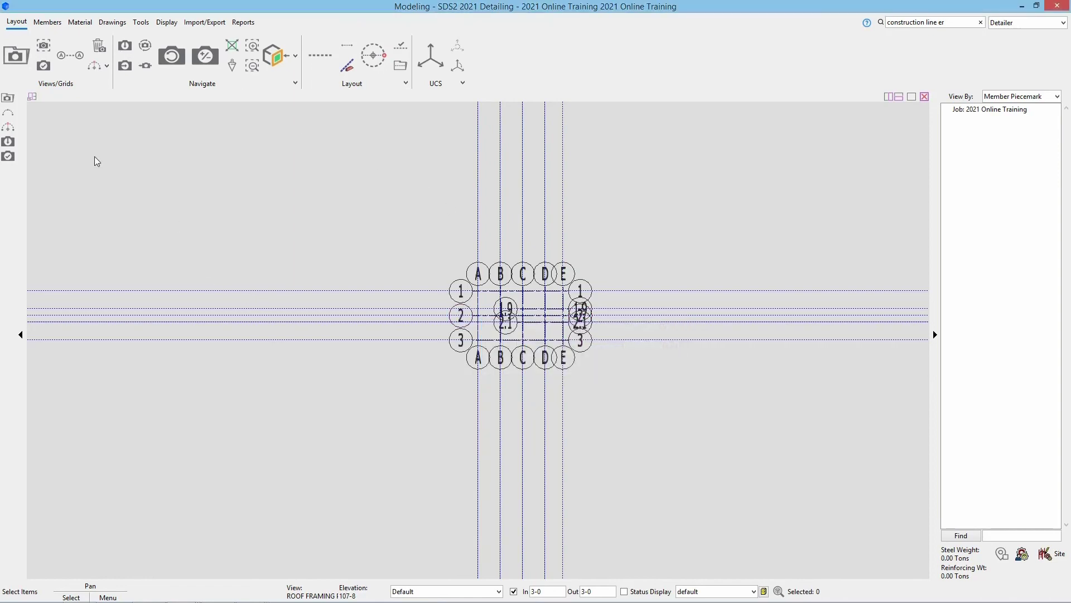
pyautogui.click(44, 65)
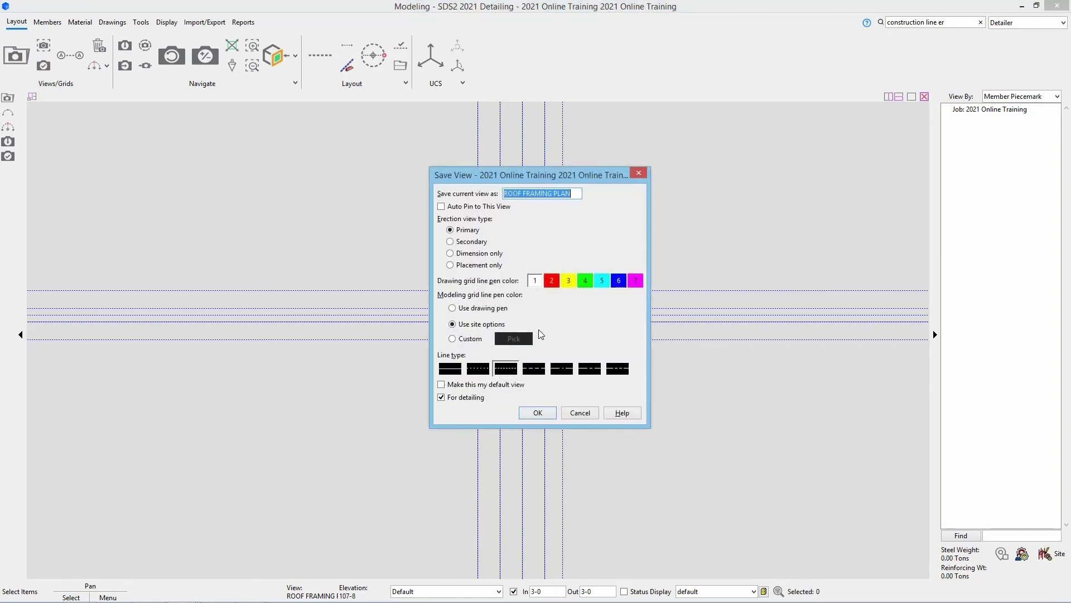
pyautogui.write('MEZZANINE')
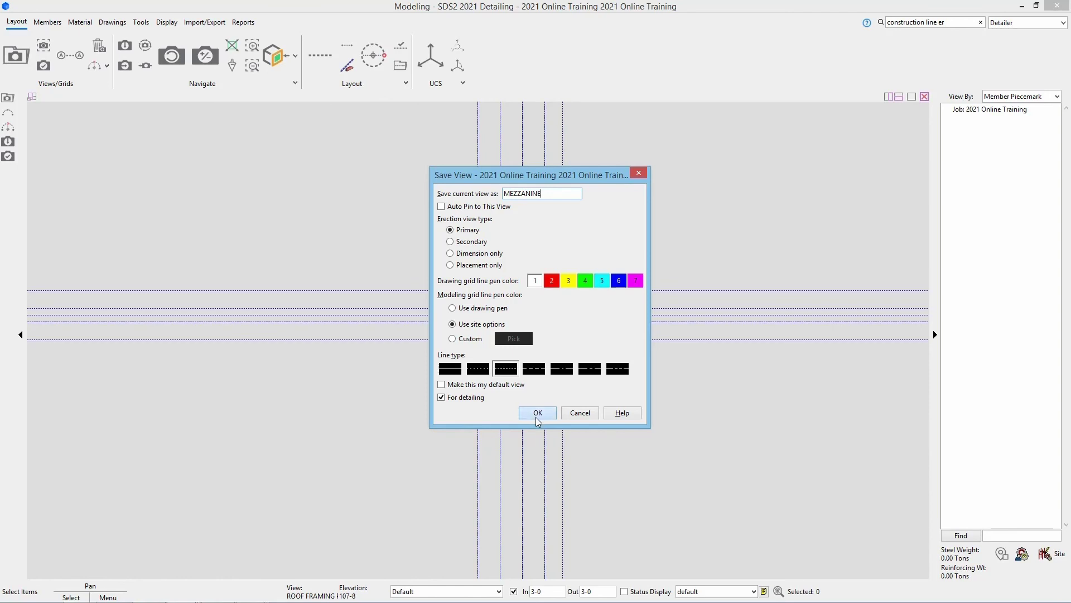
pyautogui.click(537, 416)
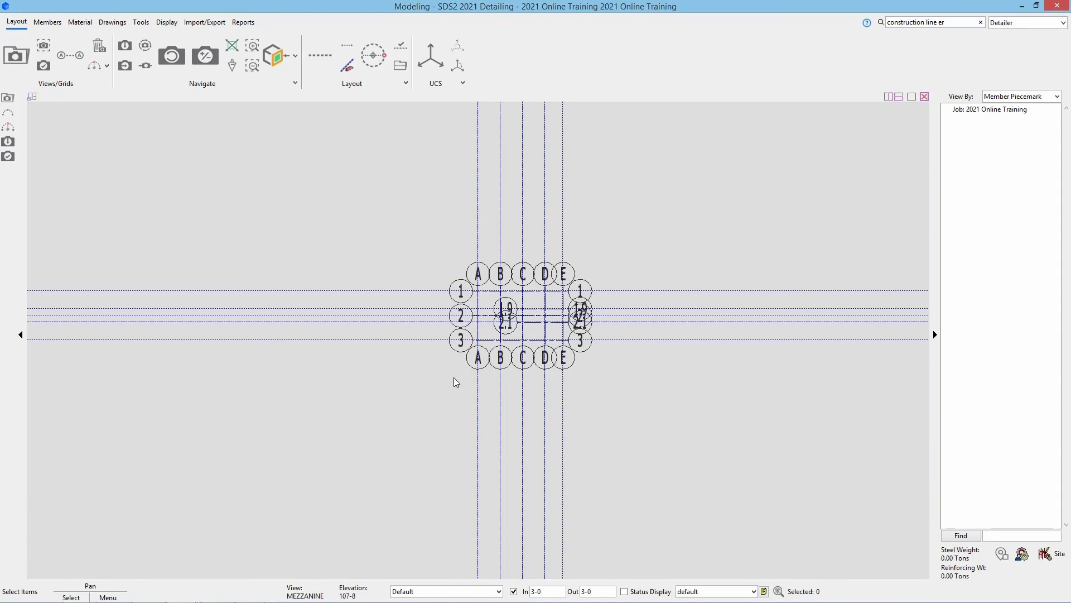
# - Open the saved AB PLAN, MEZZANINE and SECOND FLOOR views one after another to check them
pyautogui.click(16, 55)
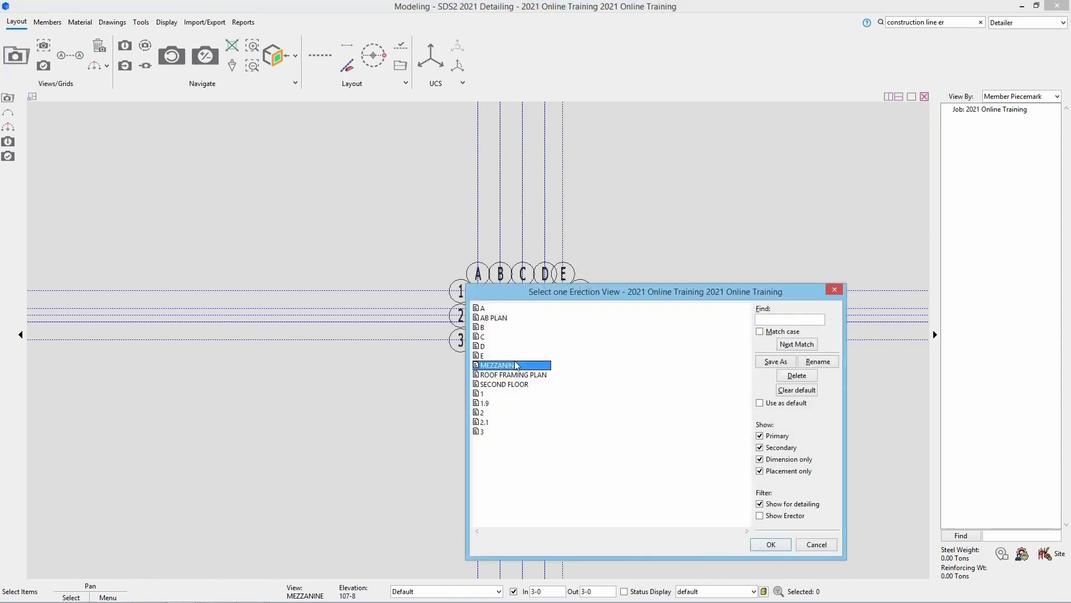
pyautogui.doubleClick(493, 318)
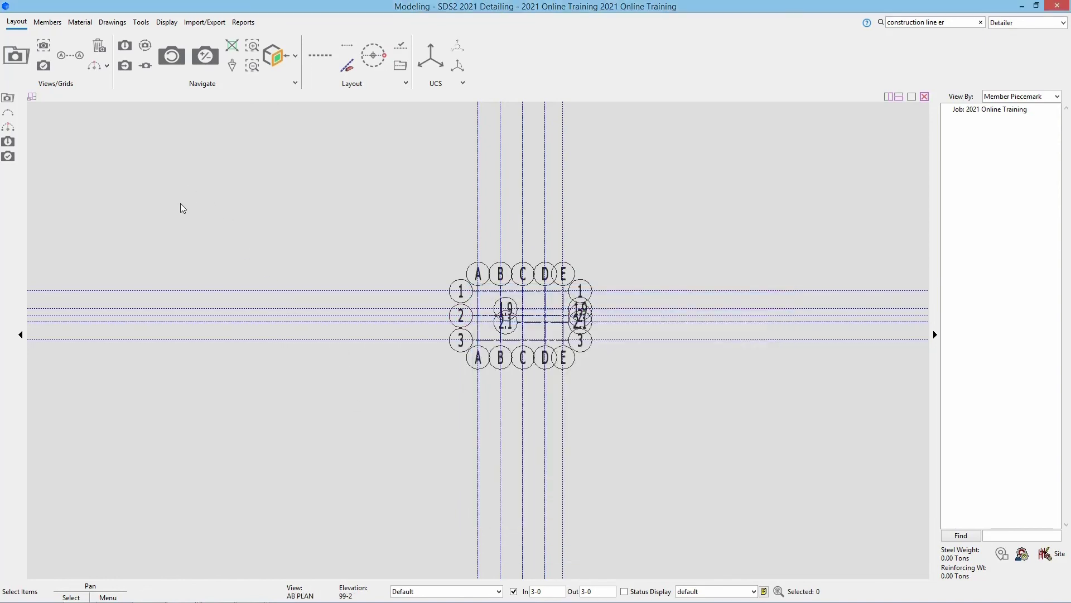
pyautogui.hotkey('ctrl', 'o')
pyautogui.doubleClick(509, 365)
pyautogui.click(274, 55)
pyautogui.doubleClick(505, 384)
# - Open elevation B from its grid bubble in the plan, and return to the plan through the SECOND FLOOR label
pyautogui.scroll(3, 533, 293)
pyautogui.scroll(3, 529, 329)
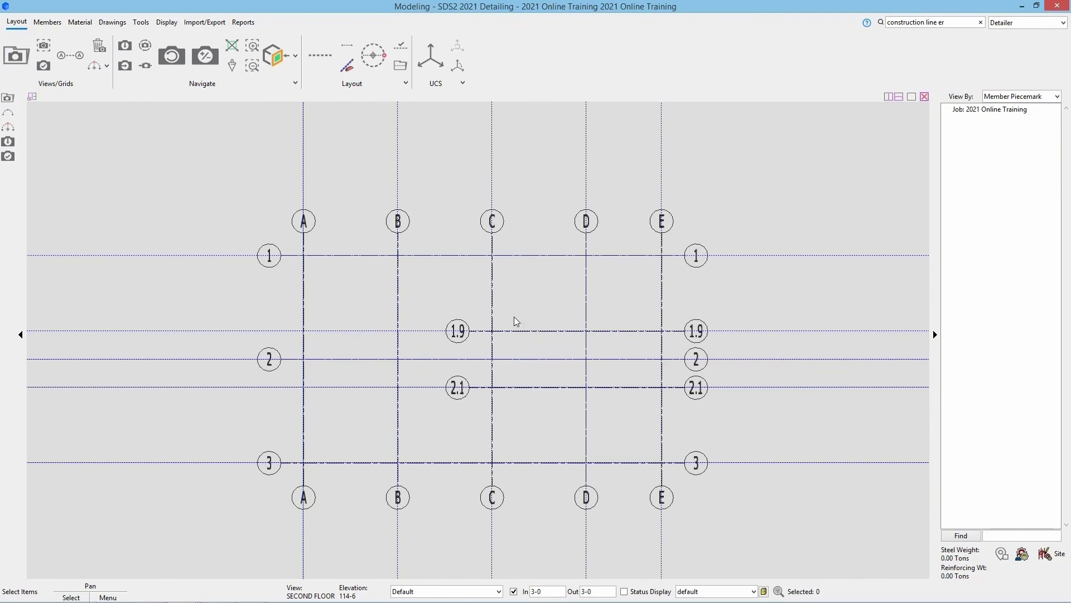
pyautogui.doubleClick(402, 221)
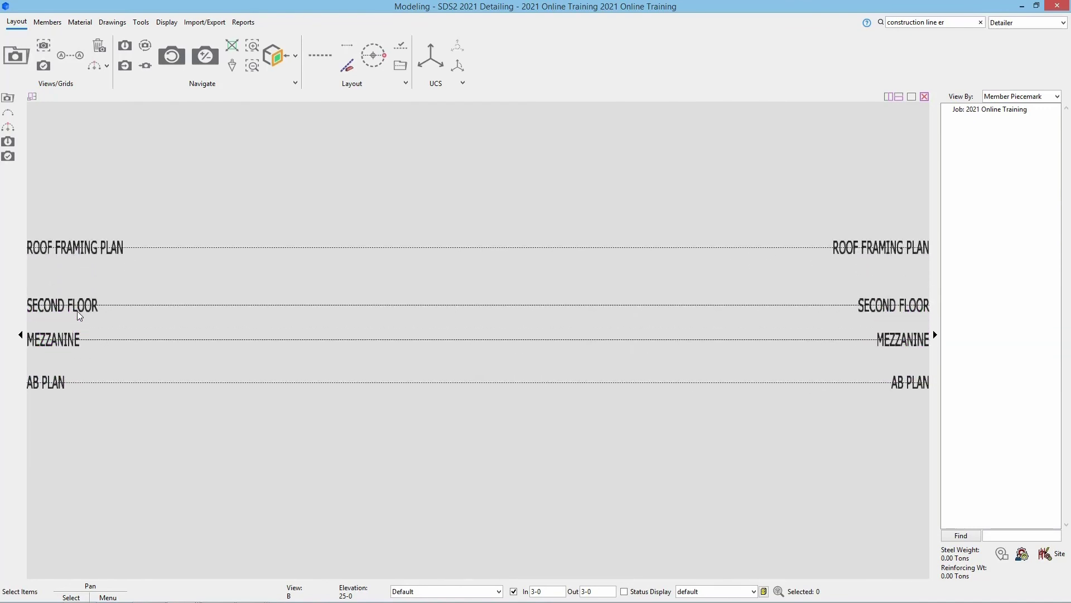
pyautogui.doubleClick(79, 308)
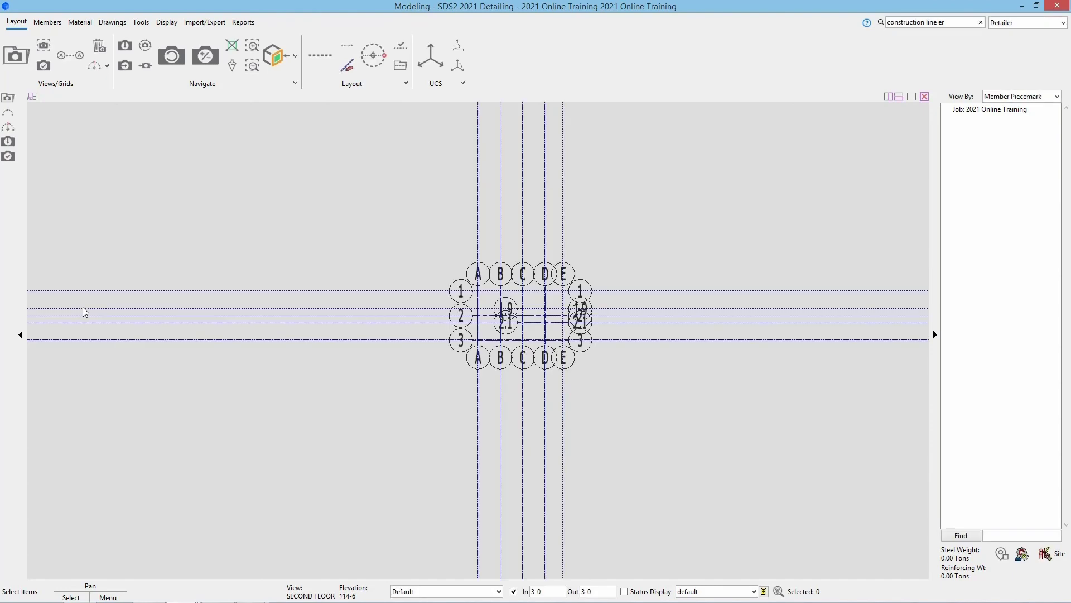